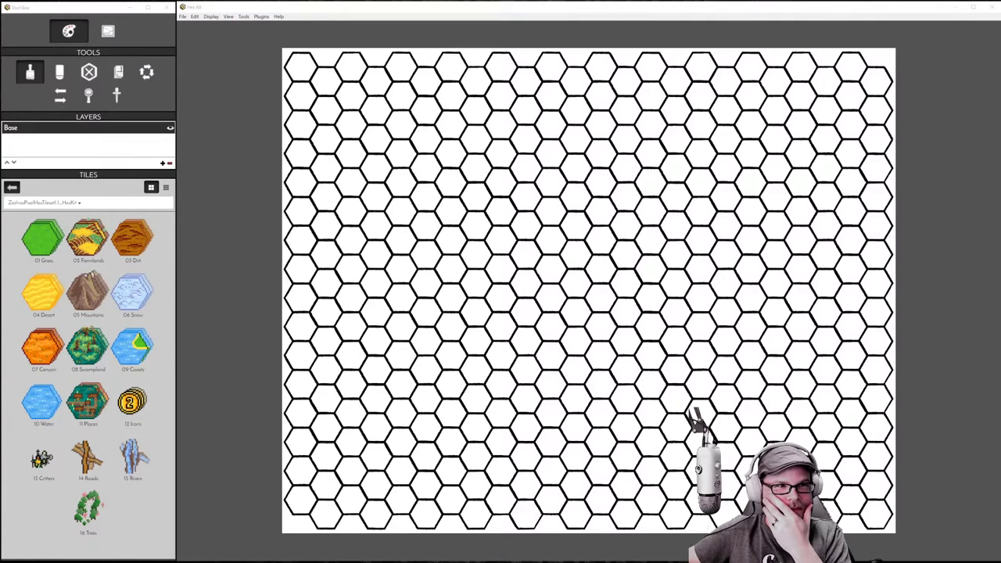
Switch to the browser and look over the Hex Kit itch.io page's sample map, price and introduction
key(alt+Tab)
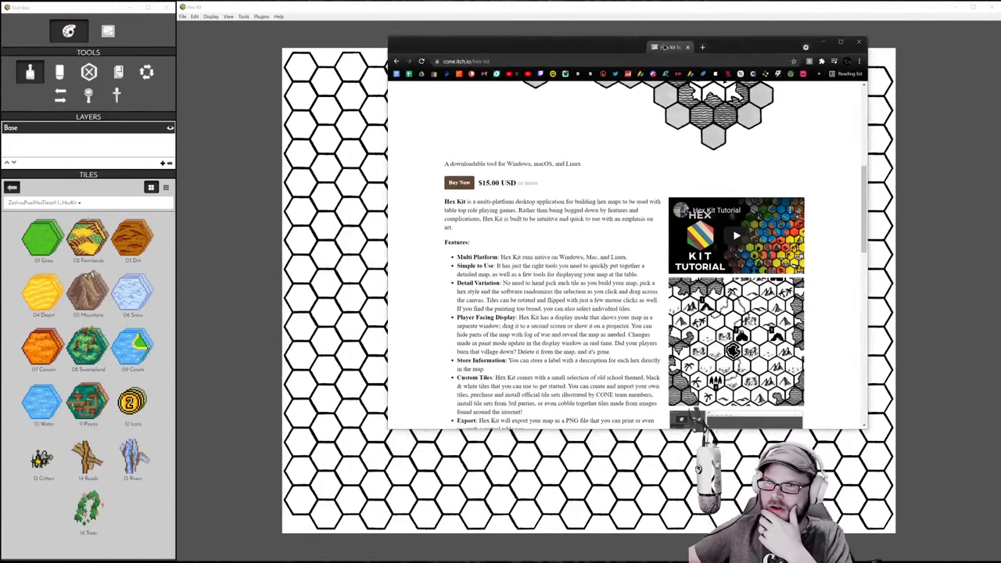
scroll(531, 214, up, 5)
scroll(408, 226, down, 4)
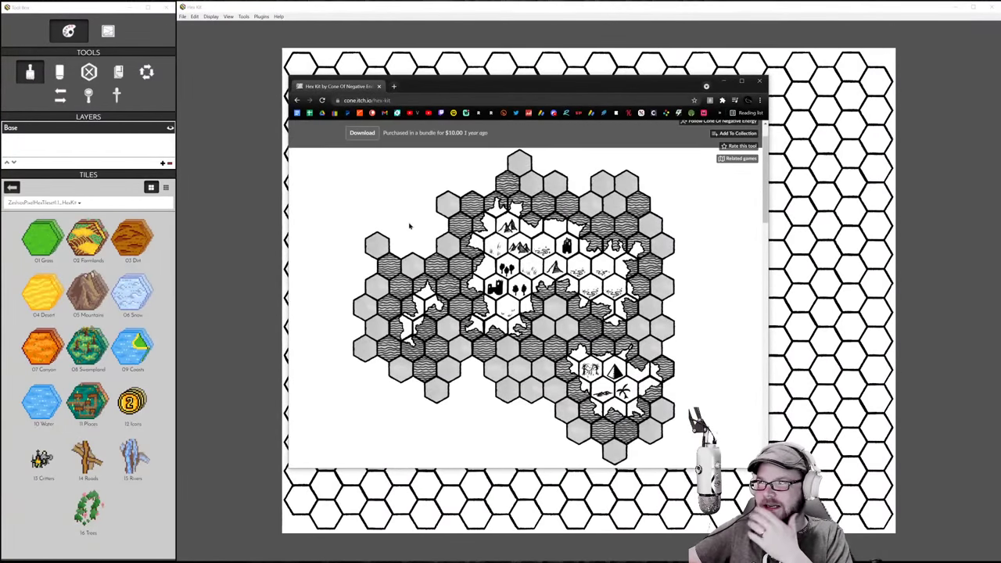
scroll(408, 226, up, 4)
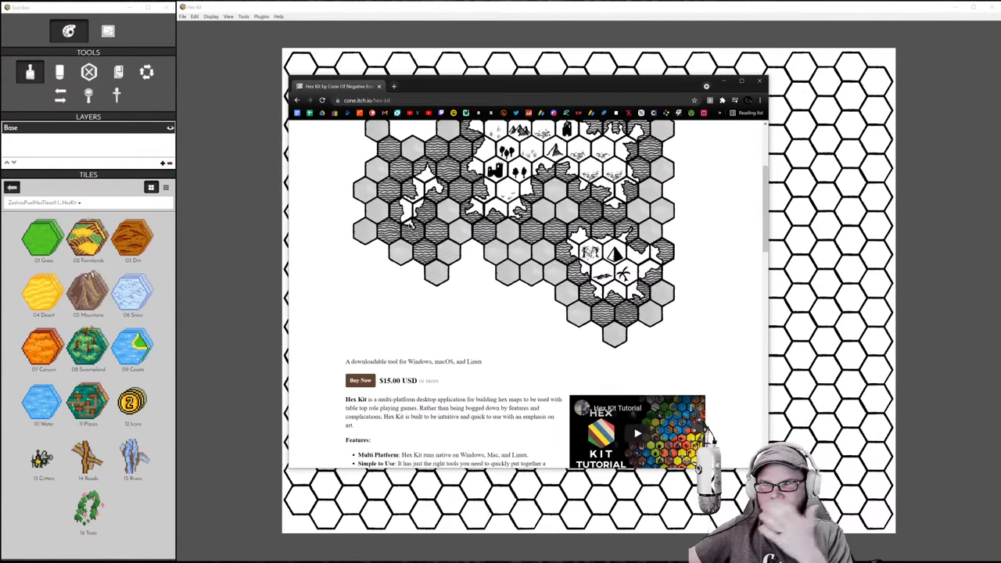
scroll(404, 243, down, 1)
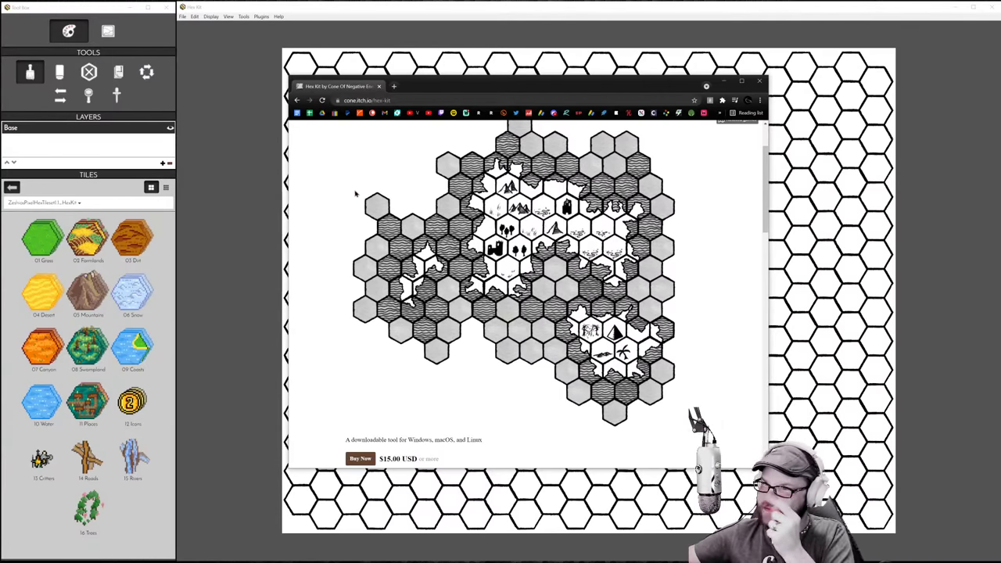
scroll(360, 204, down, 4)
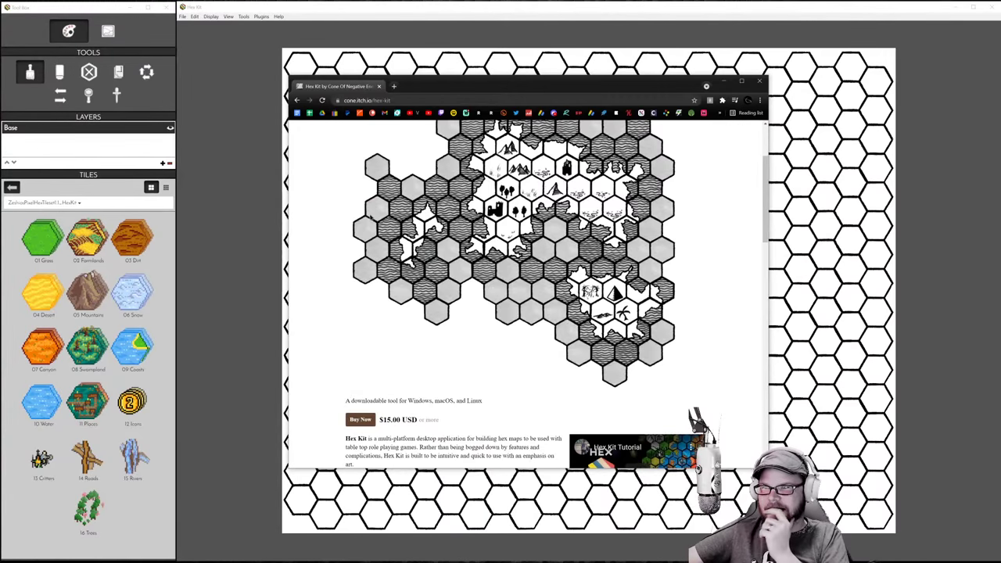
scroll(371, 217, down, 5)
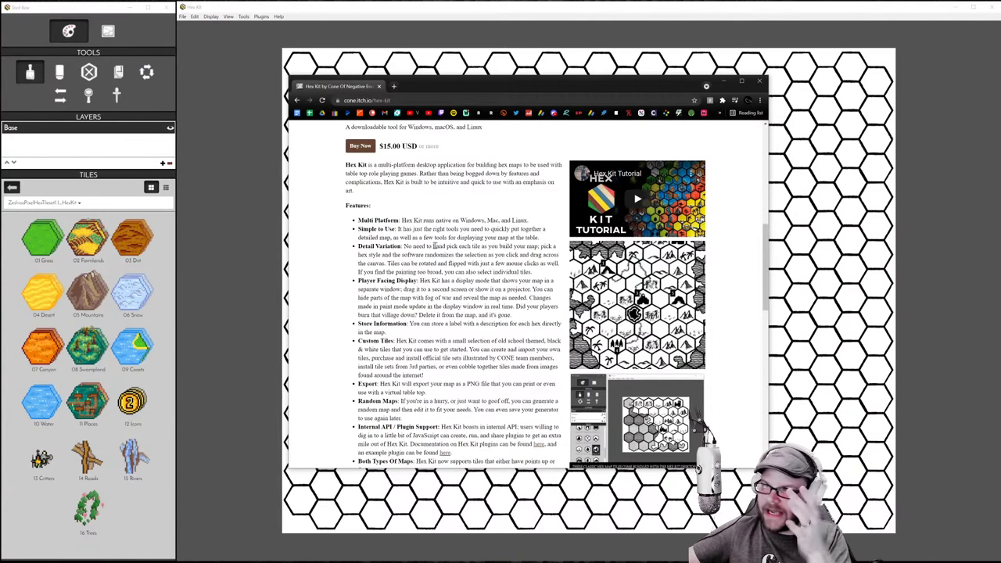
scroll(434, 246, up, 4)
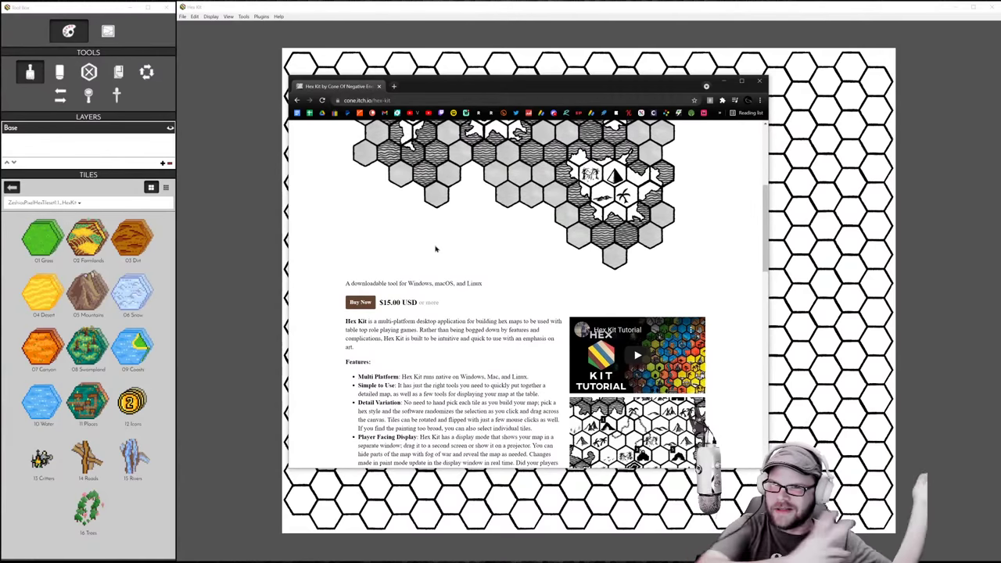
scroll(446, 249, down, 1)
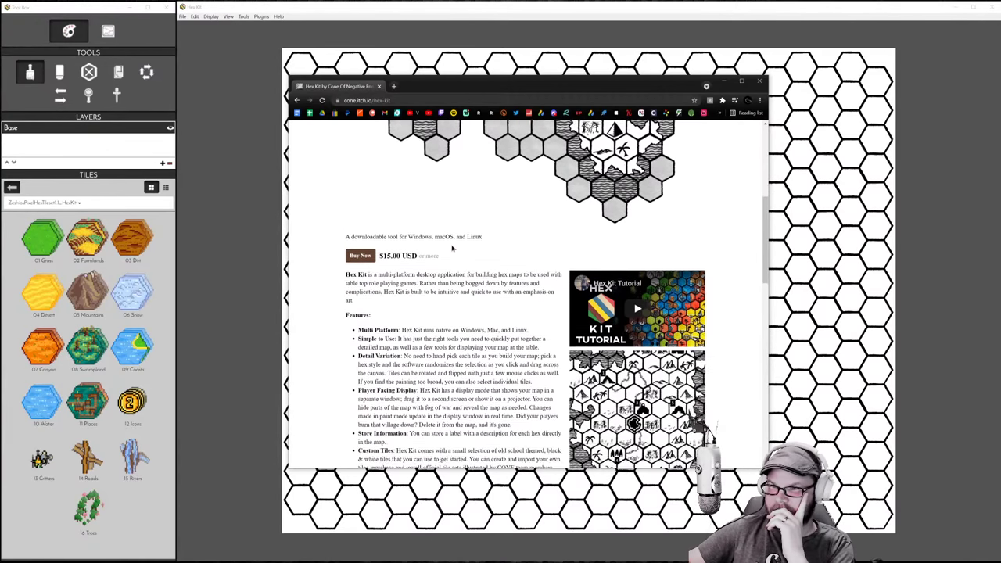
scroll(452, 248, up, 6)
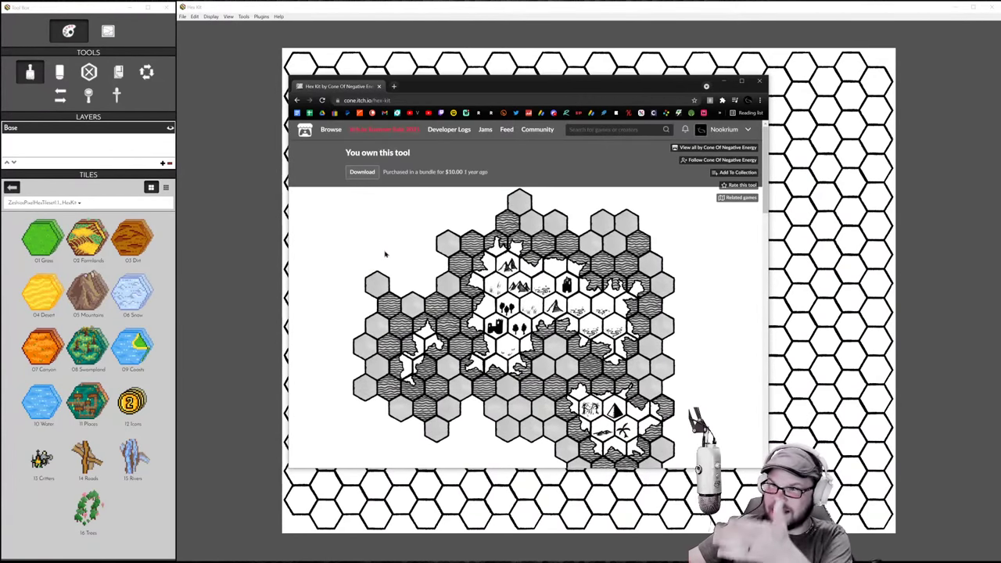
Read the Hex Kit page's feature list, from supported platforms and custom tiles through to the installation notes
scroll(385, 254, down, 6)
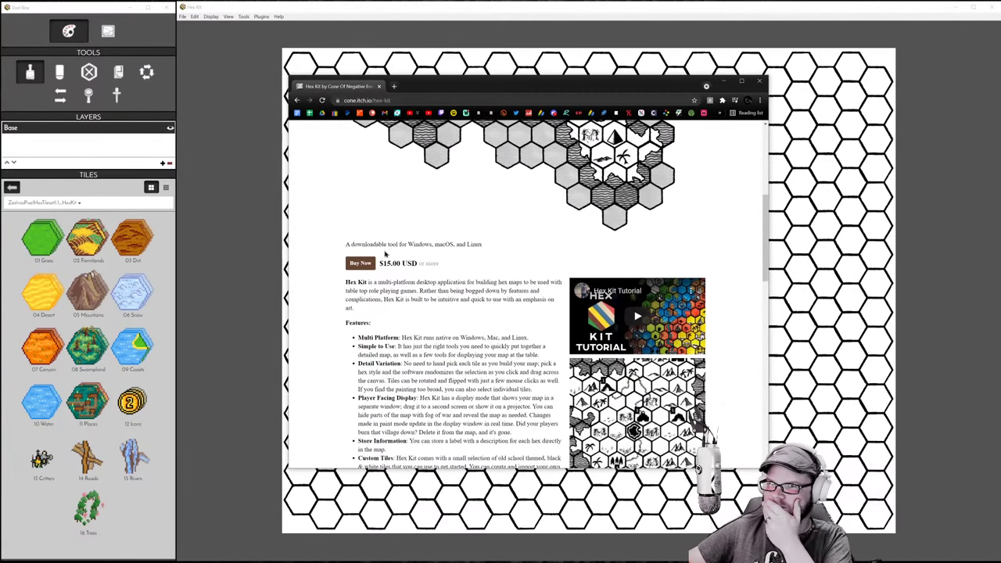
scroll(385, 253, down, 3)
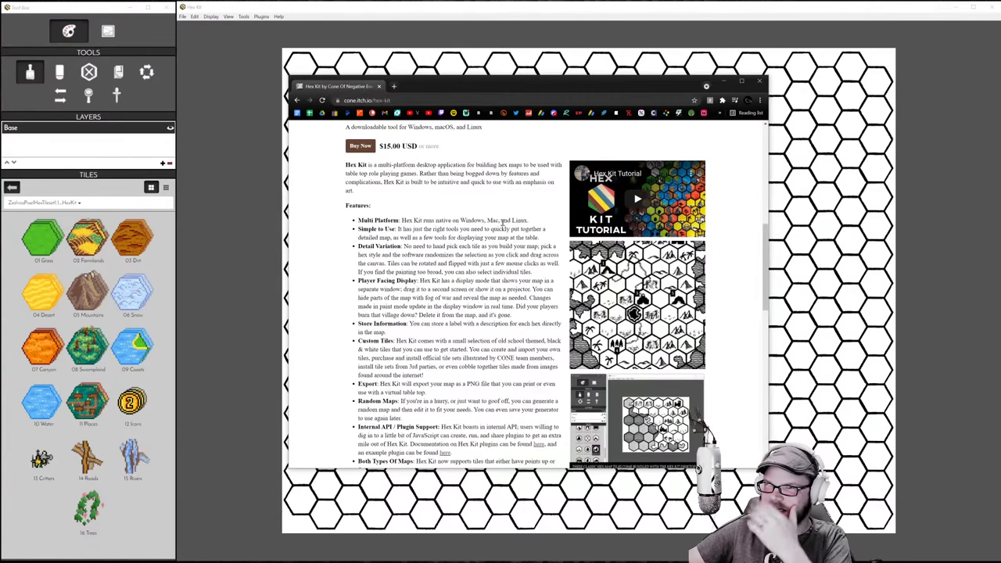
scroll(503, 222, down, 1)
scroll(503, 223, down, 1)
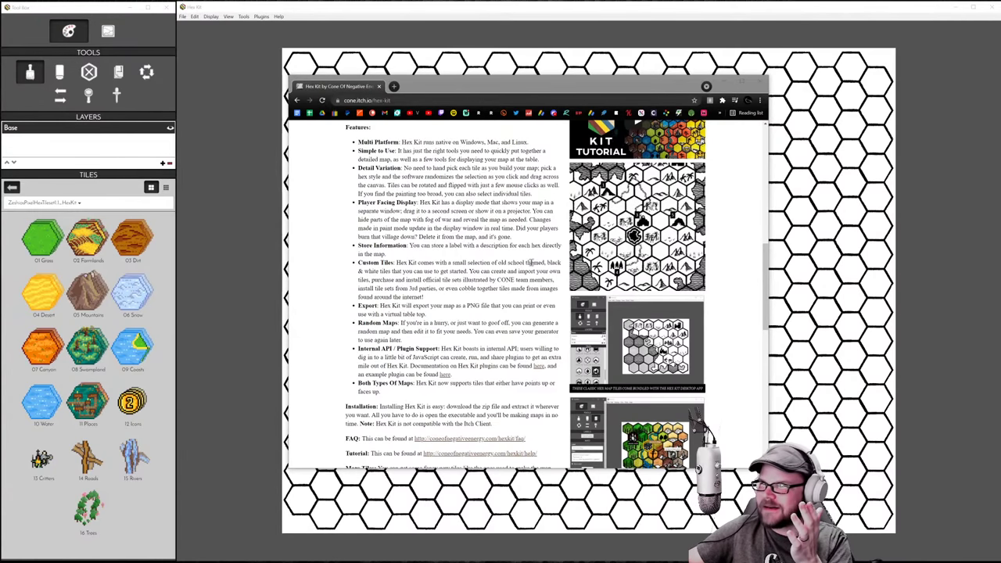
scroll(506, 288, down, 6)
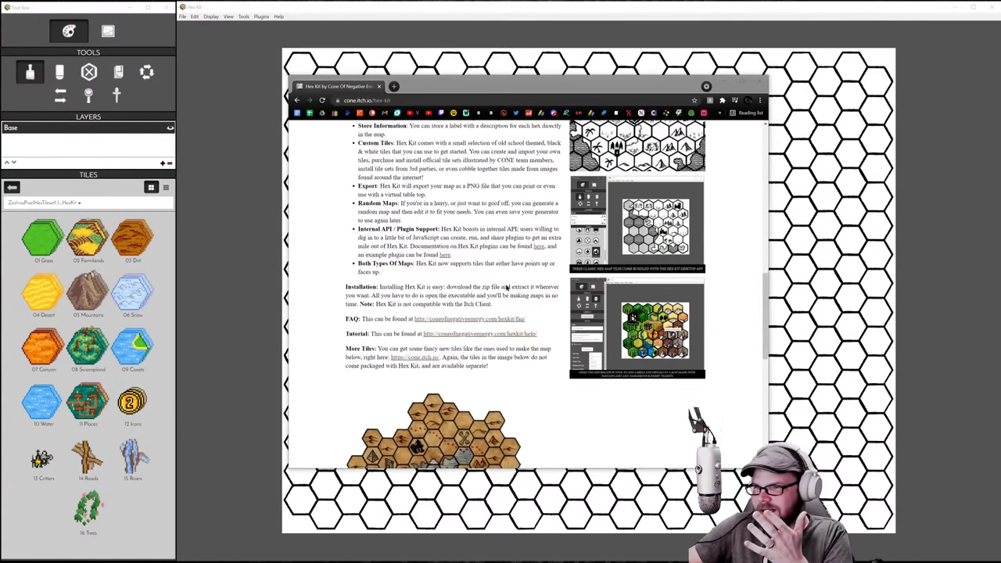
scroll(507, 287, up, 7)
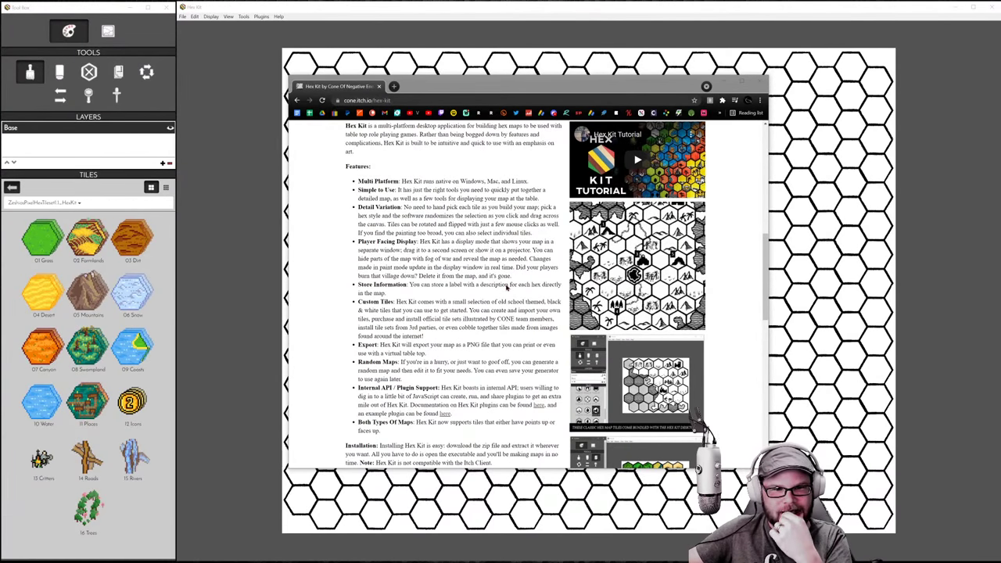
scroll(506, 288, up, 10)
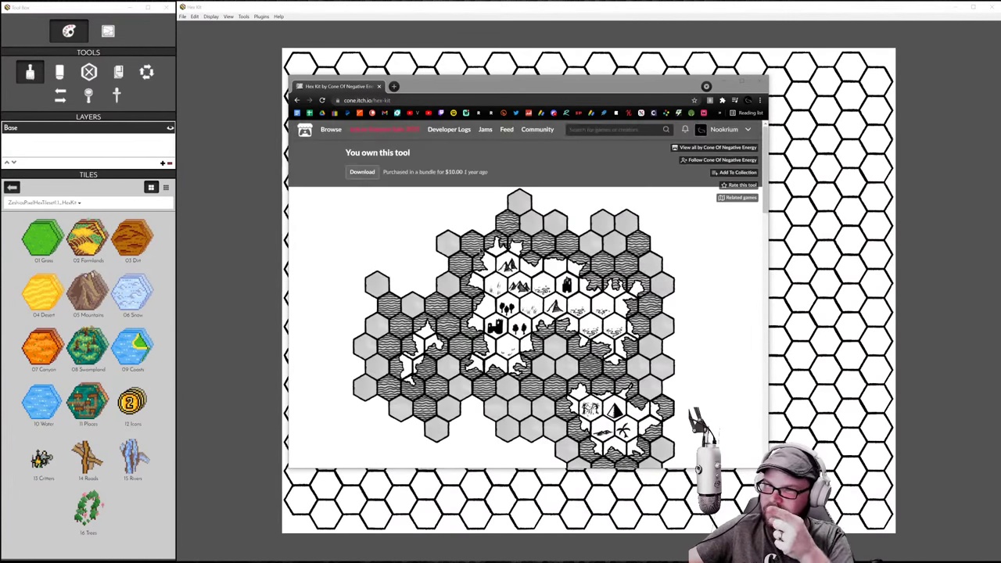
Change the Hex Kit tile set to HK-Classic and compare it with the sample map on the store page
click(55, 202)
click(37, 226)
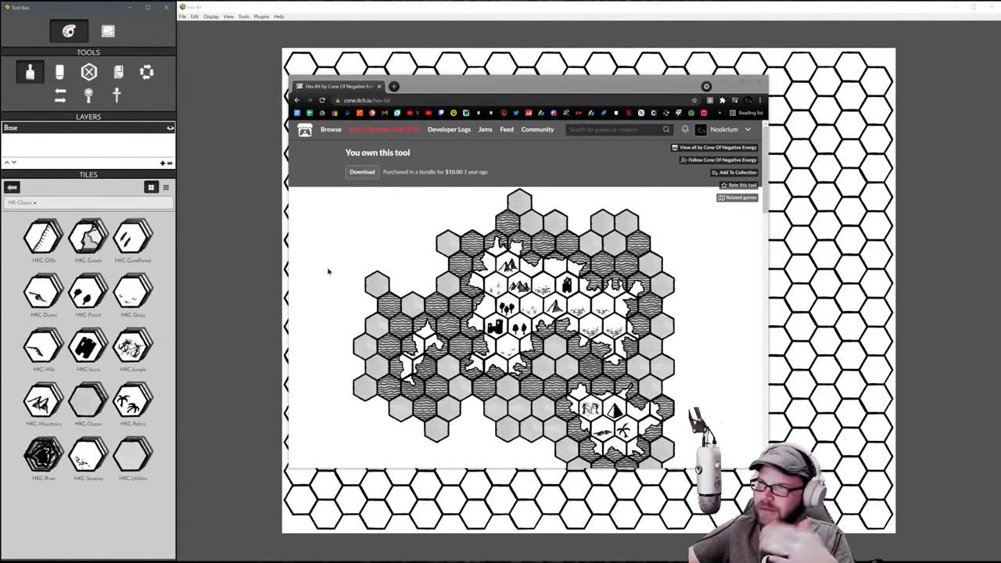
scroll(556, 122, down, 2)
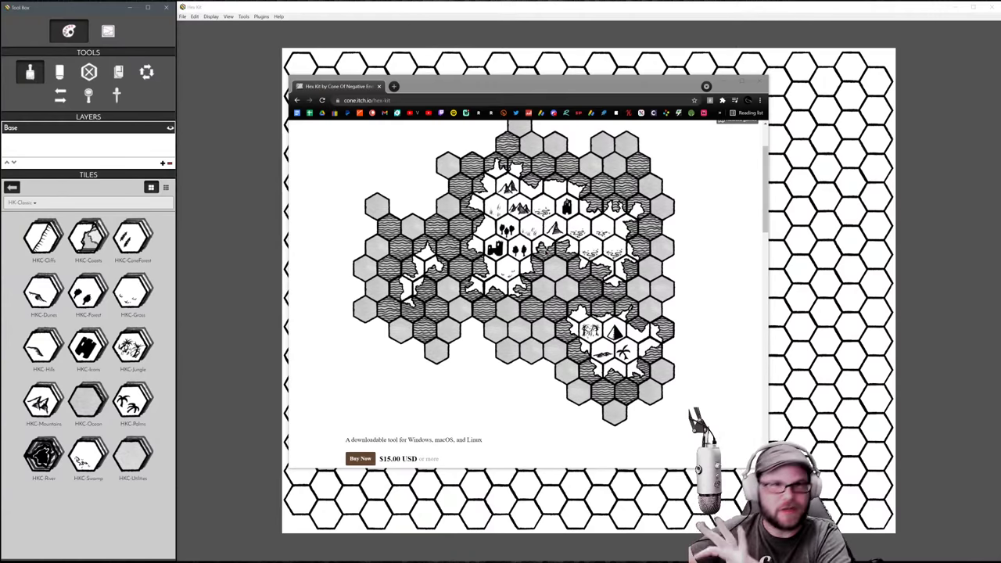
scroll(528, 295, up, 2)
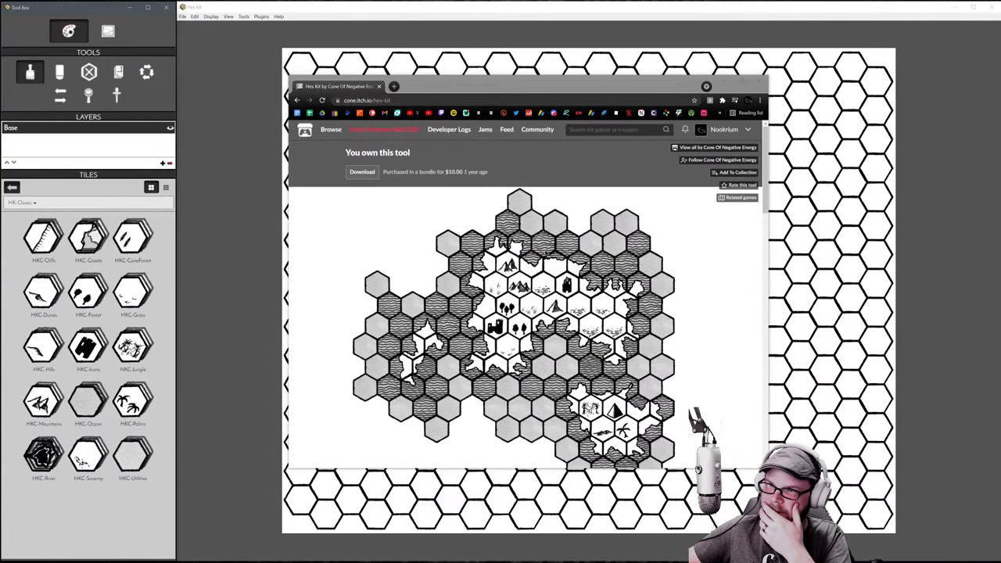
Examine the Hex Kit page's information on additional tiles, its example maps and the note on bundled tiles
scroll(487, 242, down, 10)
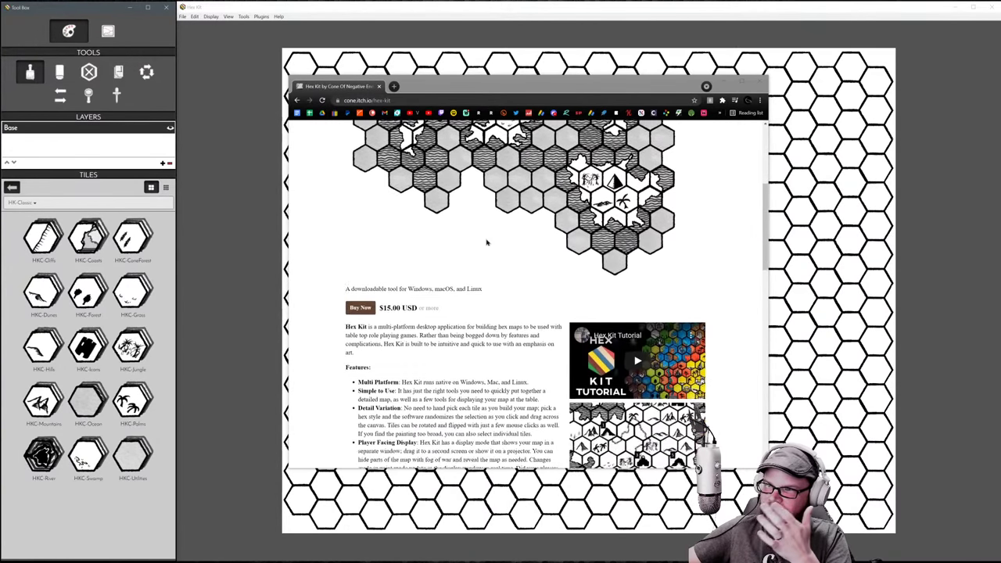
scroll(487, 242, down, 8)
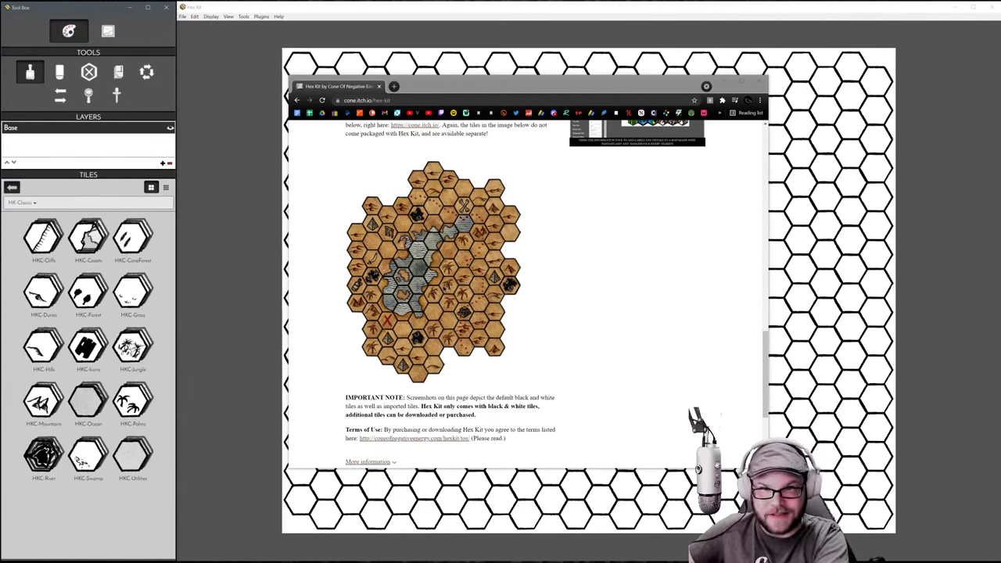
scroll(528, 295, up, 1)
scroll(528, 294, up, 2)
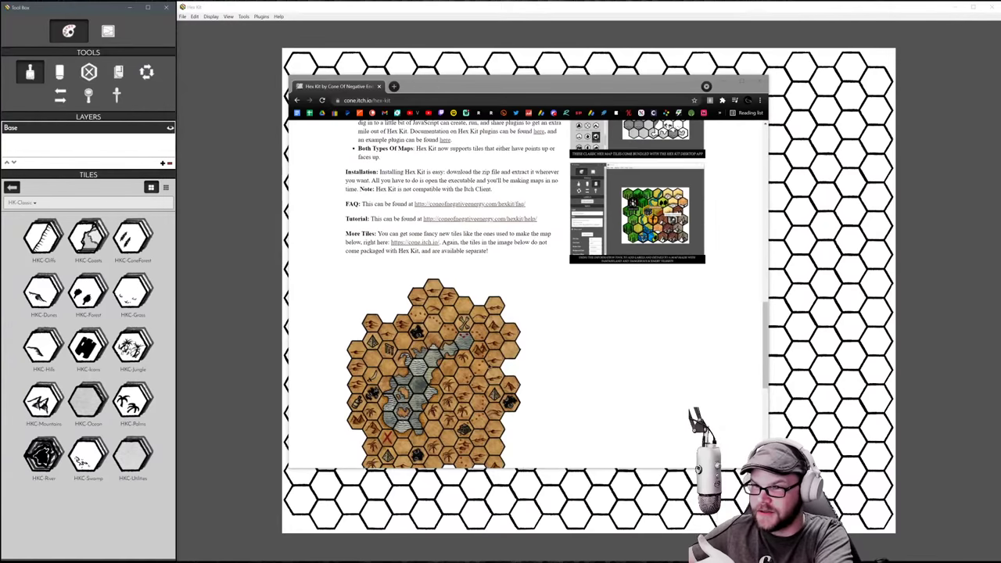
scroll(528, 294, down, 2)
scroll(528, 294, up, 6)
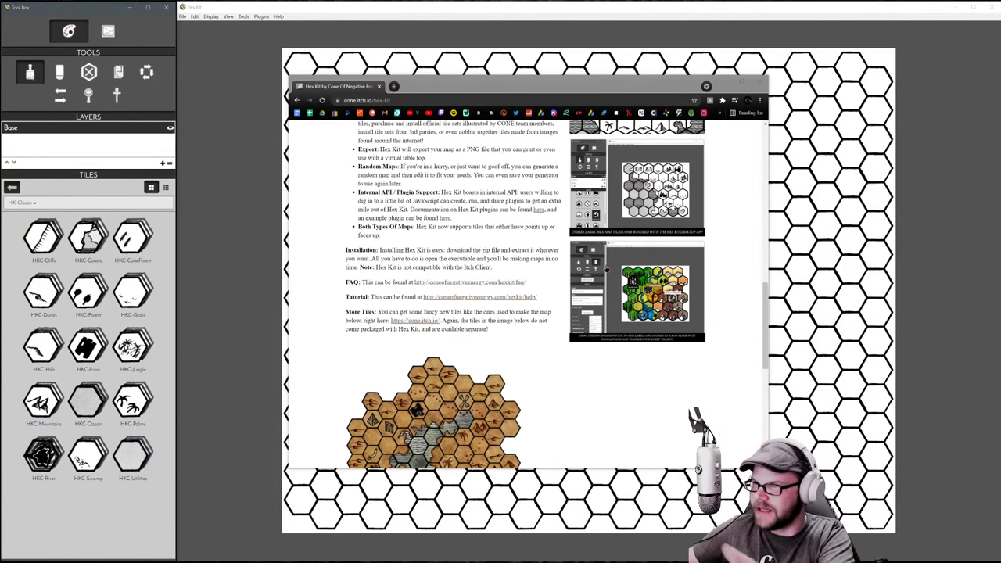
scroll(528, 294, down, 3)
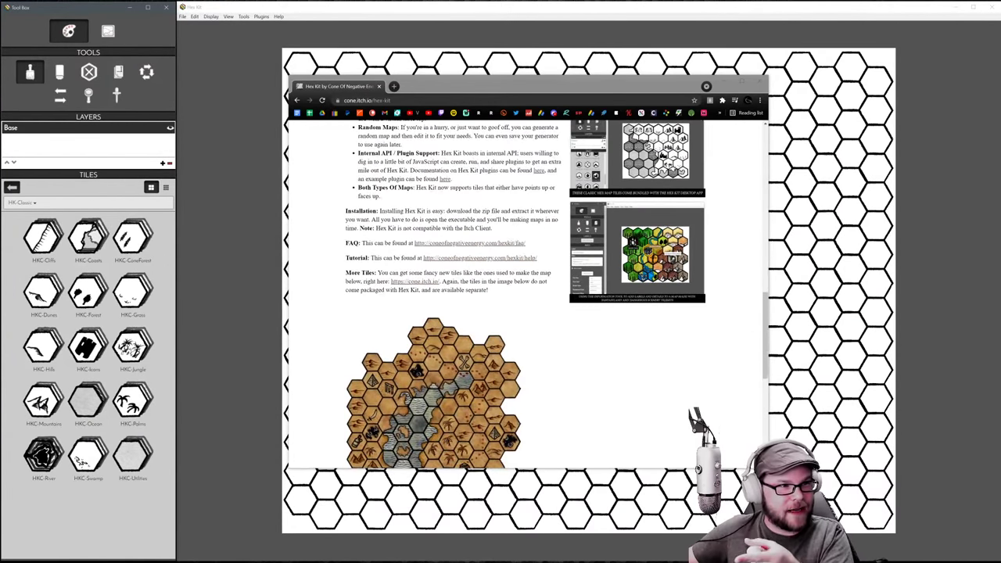
Bring the Pixel Hex Tileset page into the browser window and review its price, contents and Hex Kit installation notes
drag(0, 313, 442, 88)
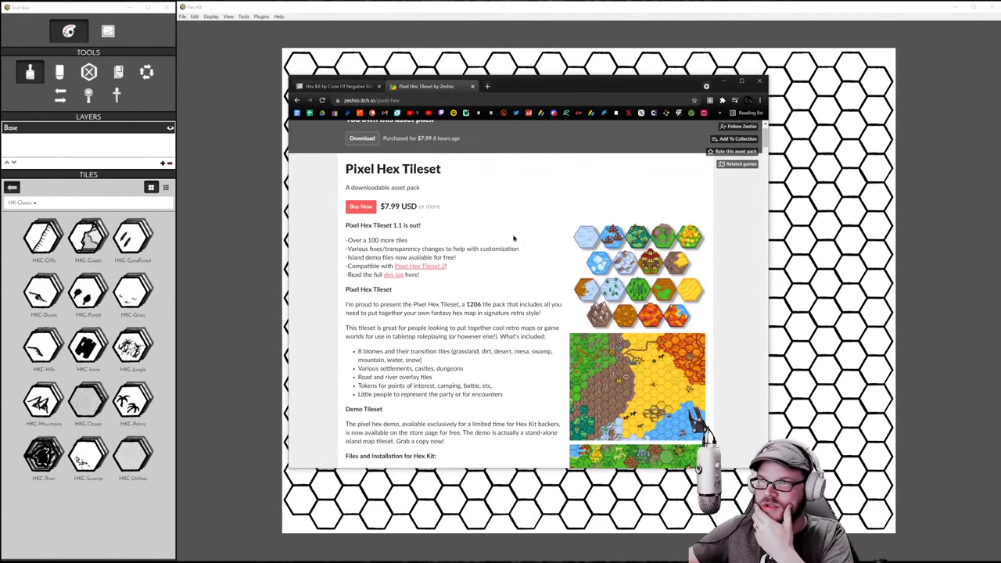
scroll(514, 239, up, 2)
scroll(492, 238, down, 3)
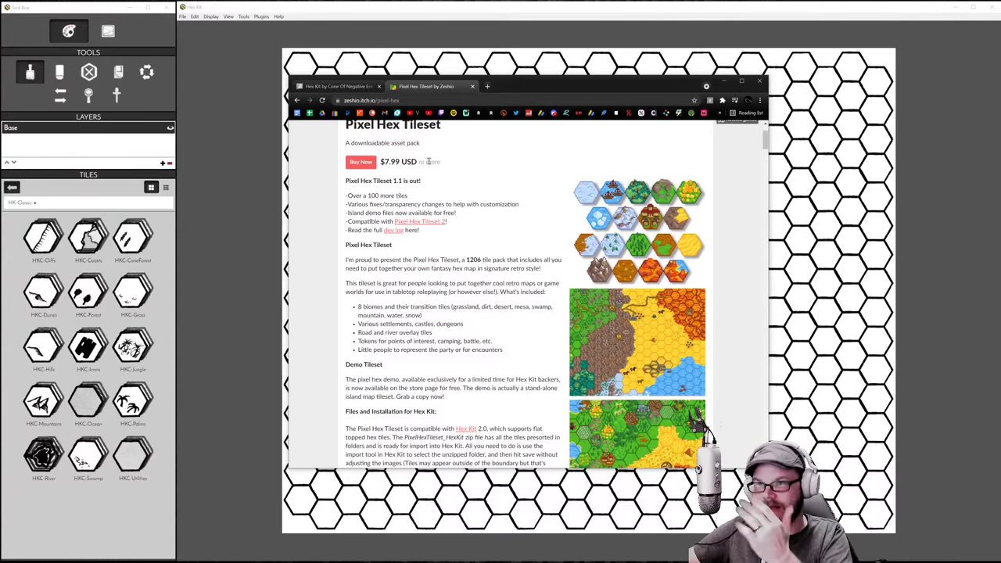
scroll(508, 313, down, 2)
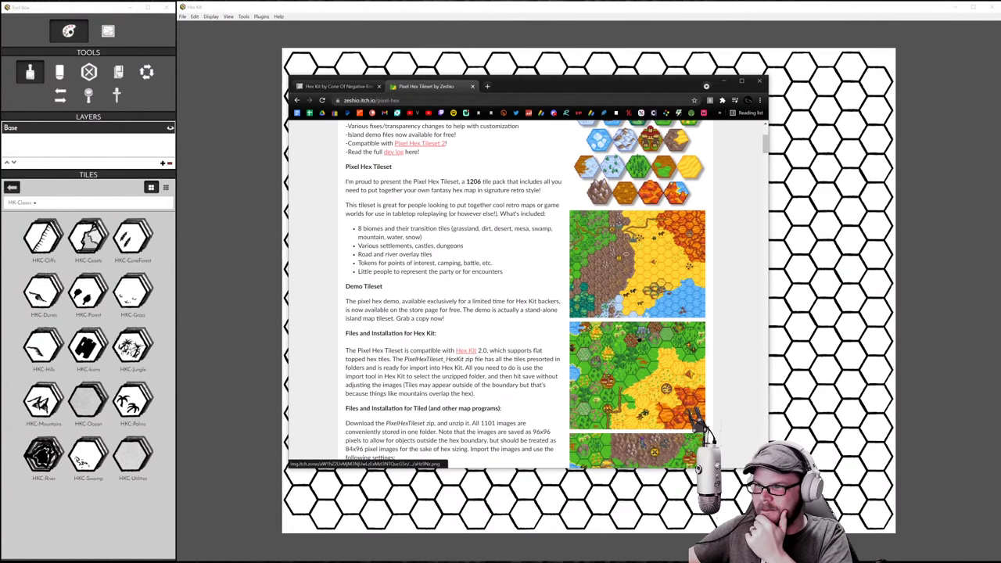
View the enlarged sample maps and tile overview in the Pixel Hex Tileset gallery, then close the gallery
click(638, 340)
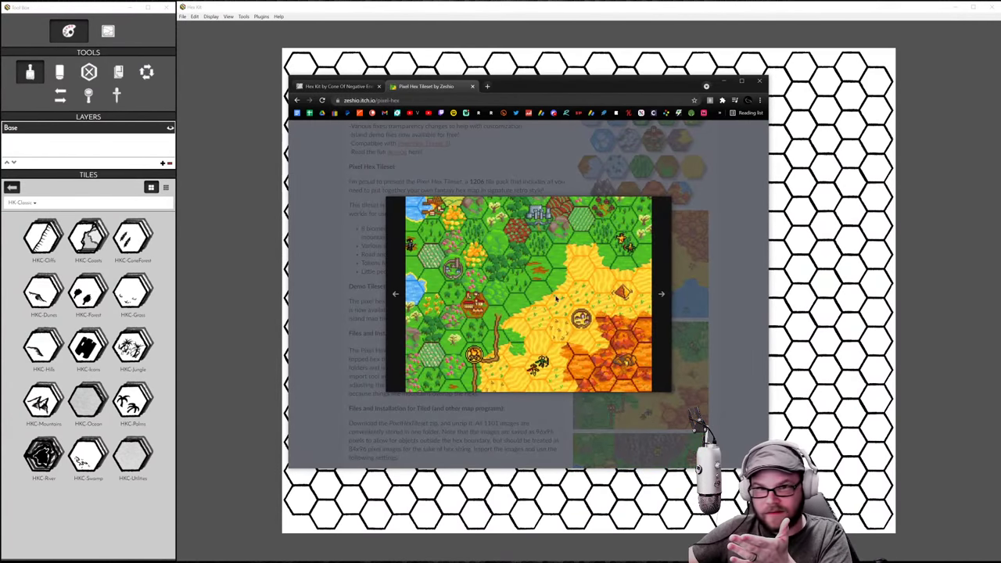
click(661, 291)
click(661, 291)
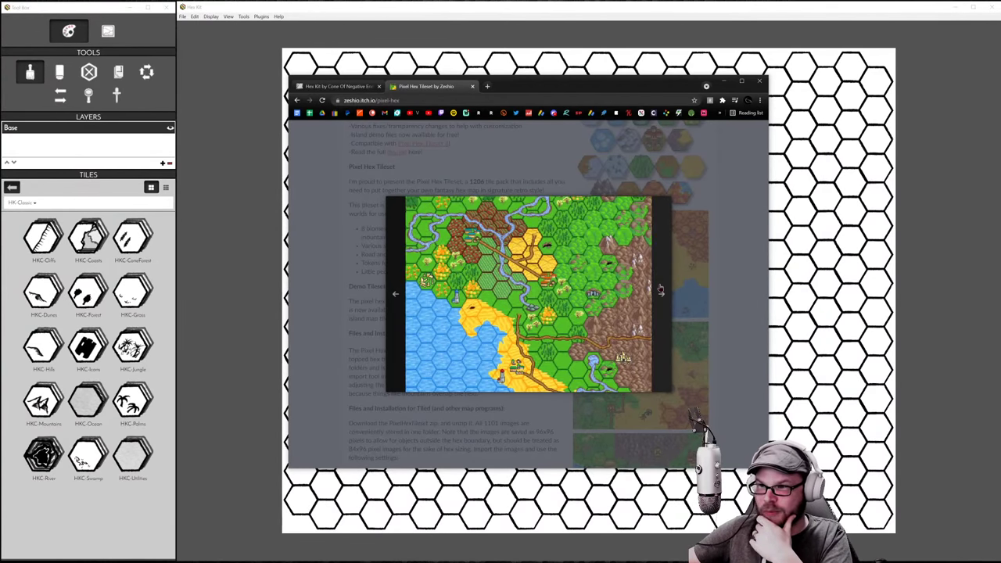
click(661, 291)
click(661, 291)
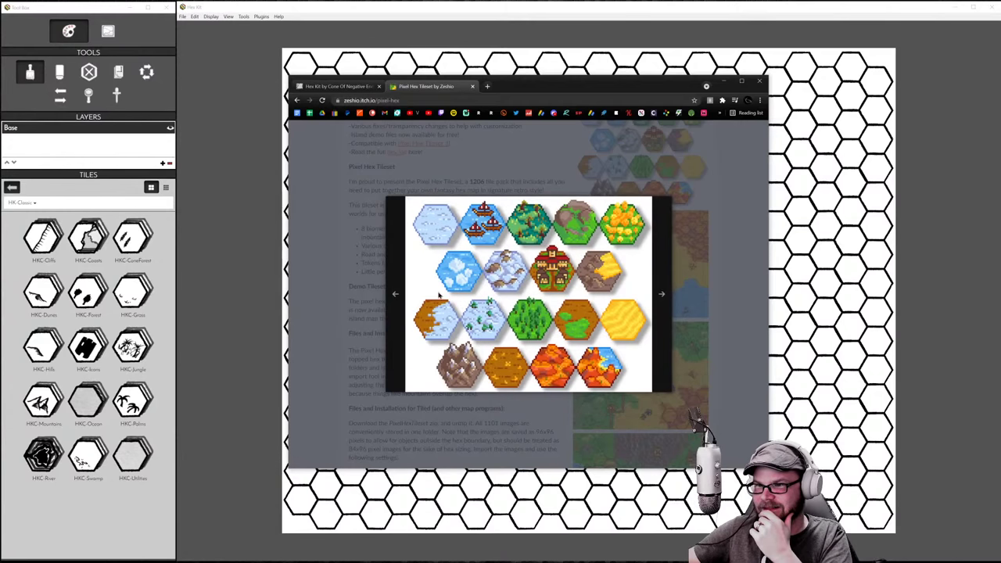
click(391, 294)
click(663, 294)
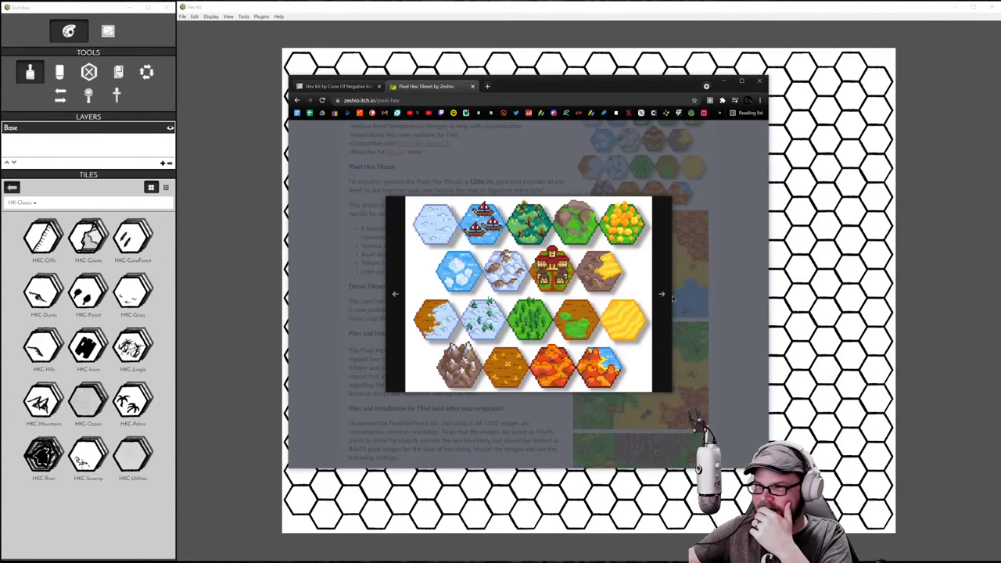
click(672, 298)
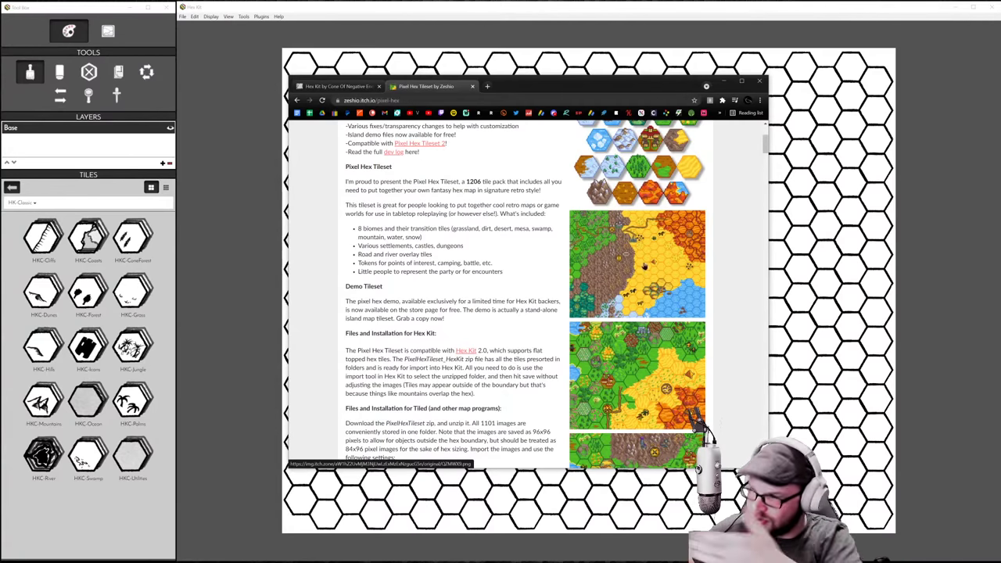
Read the Pixel Hex Tileset page's installation settings, terms of use and list of downloadable files
scroll(640, 192, up, 1)
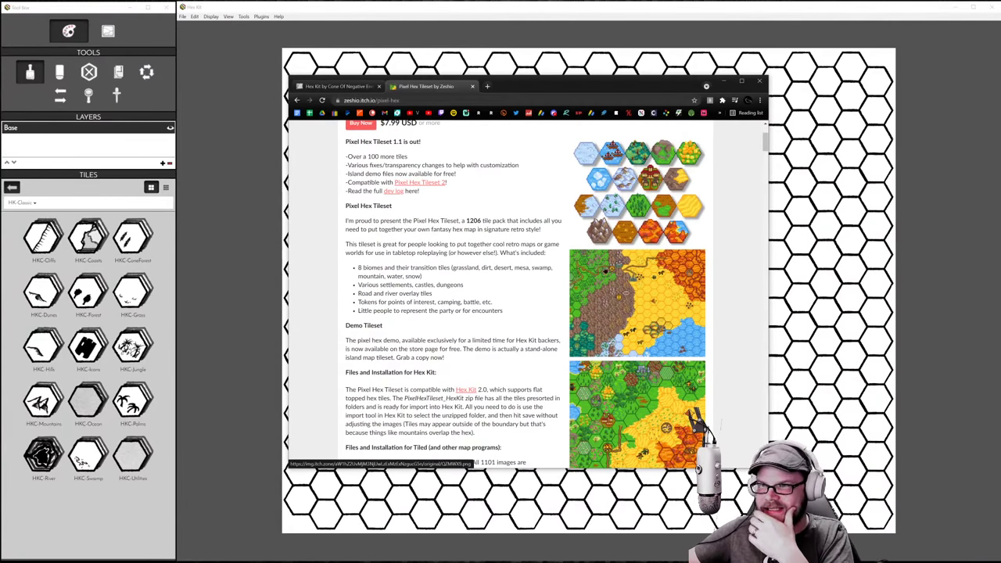
scroll(578, 271, down, 5)
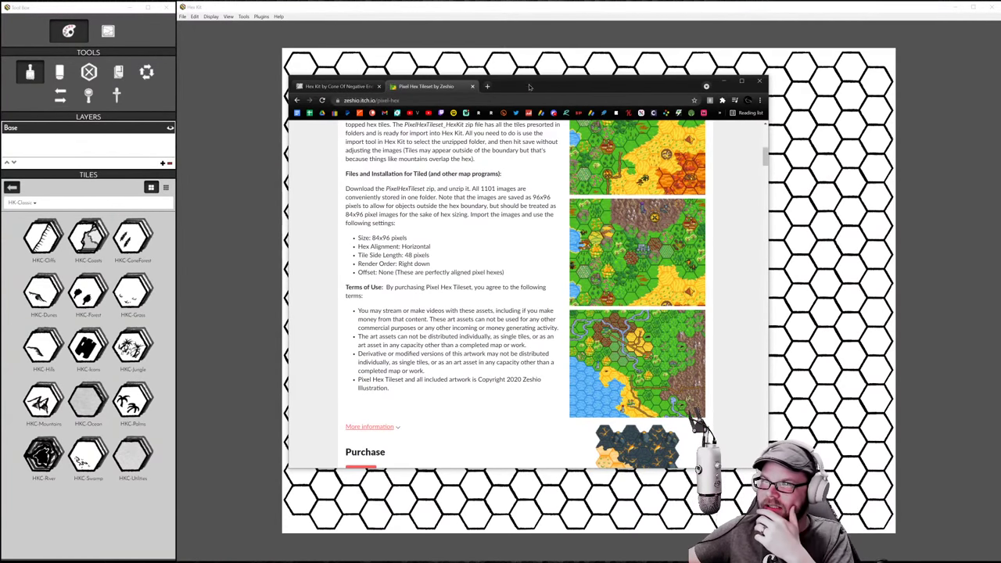
drag(530, 87, 521, 97)
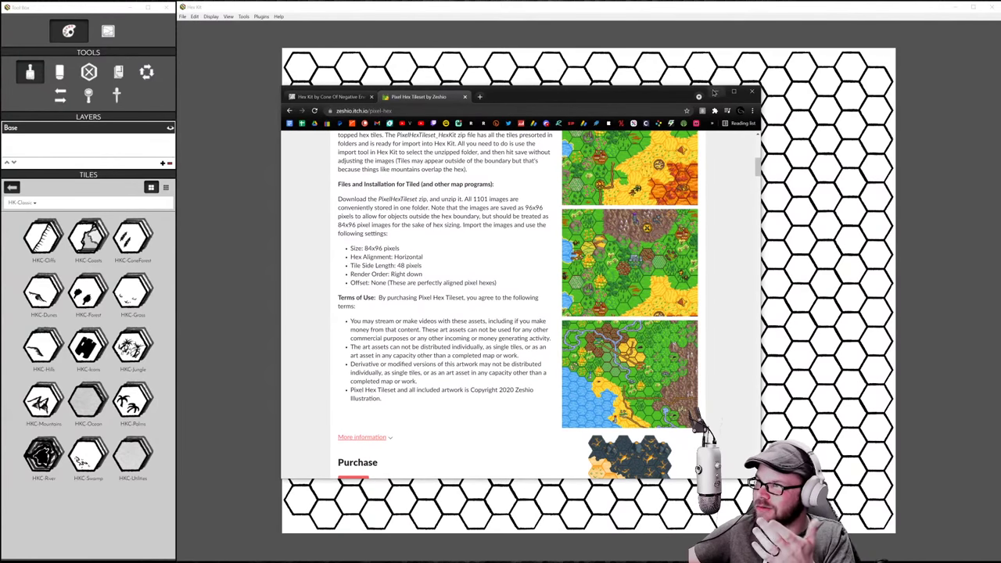
scroll(509, 312, down, 3)
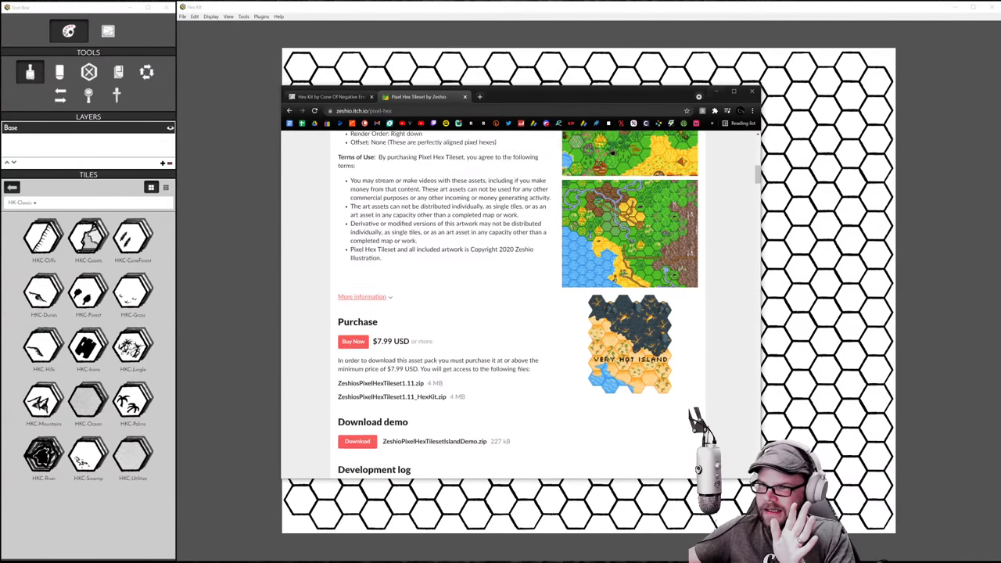
Leave the Pixel Hex Tileset page by minimizing the browser and return to the blank hex map in Hex Kit
scroll(508, 313, up, 3)
scroll(508, 313, down, 1)
click(717, 93)
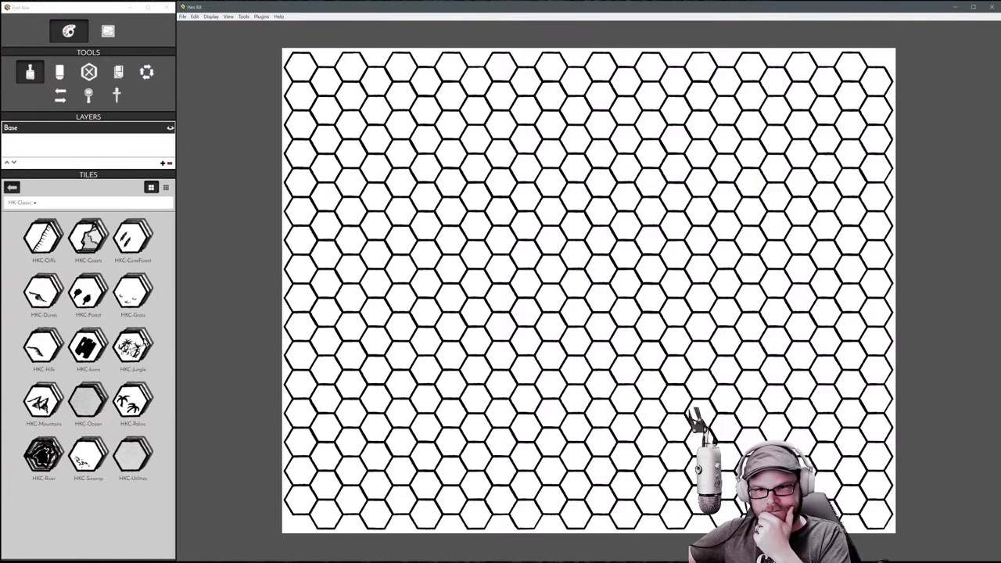
Paint a patch of HK-Classic ocean tiles on the map and border it with grass and forest tiles
click(86, 405)
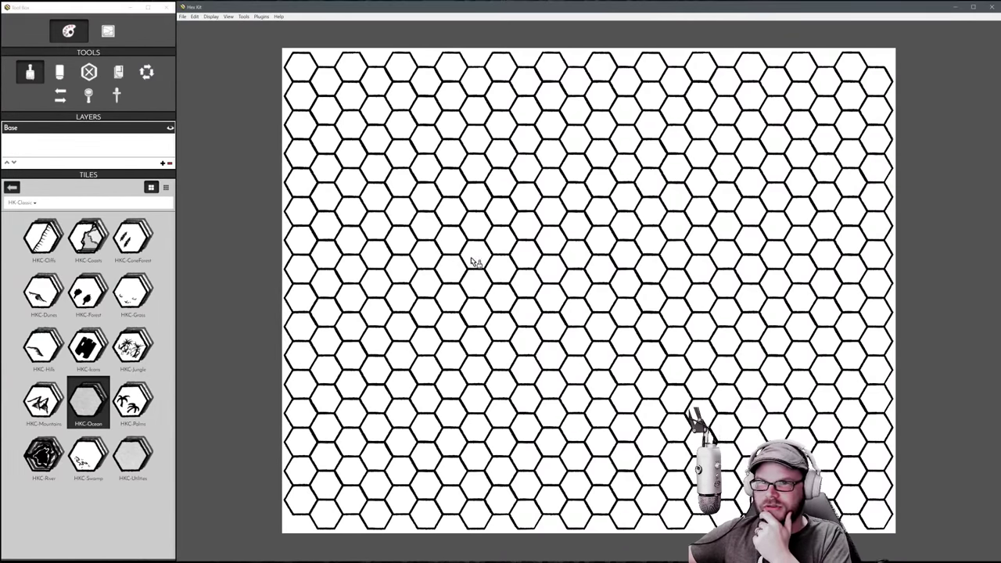
mouse_move(474, 261)
mouse_down()
mouse_move(505, 265)
mouse_move(488, 303)
mouse_move(544, 233)
mouse_move(416, 256)
mouse_move(498, 340)
mouse_move(396, 296)
mouse_move(456, 198)
mouse_move(501, 286)
mouse_up()
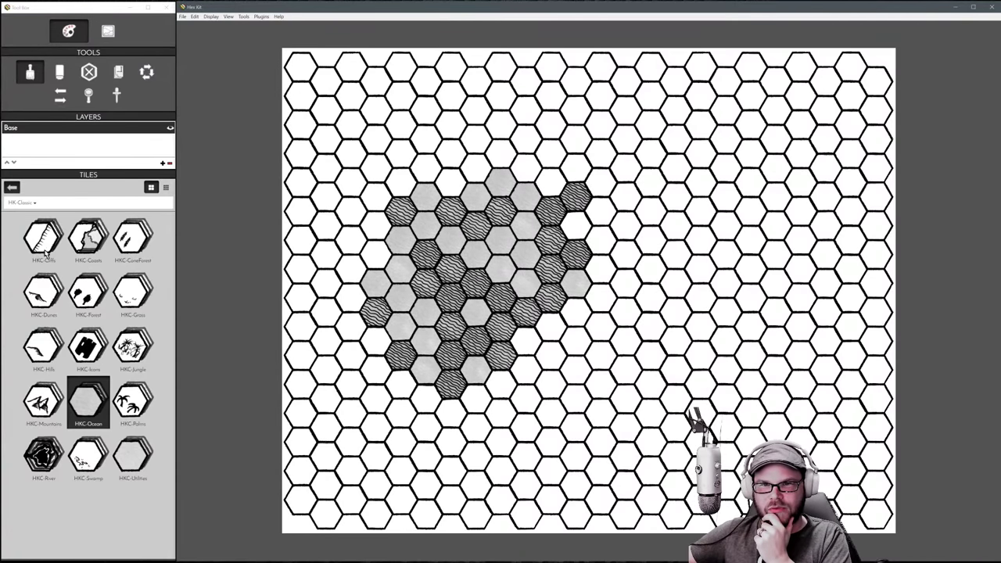
click(133, 297)
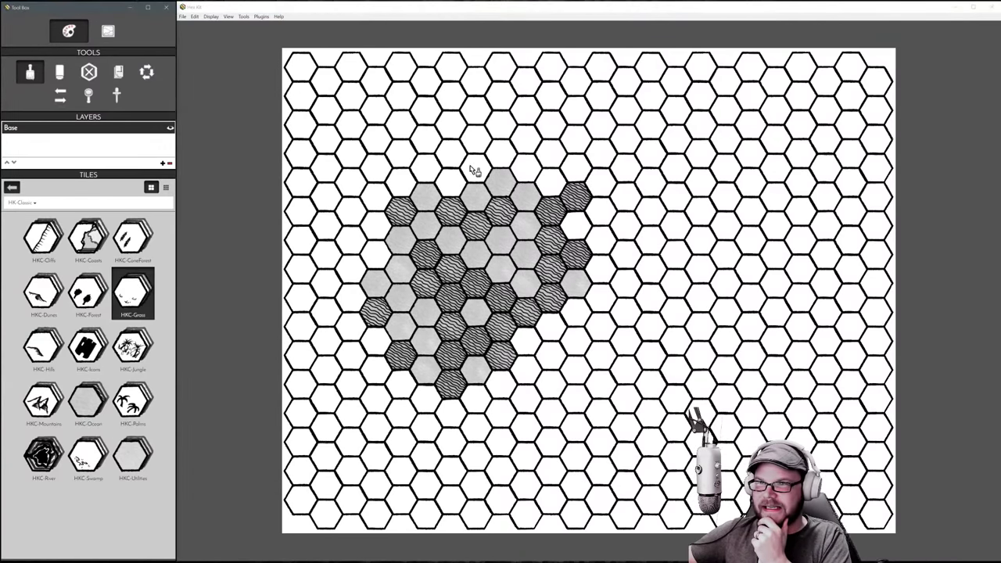
mouse_move(474, 171)
mouse_down()
mouse_move(391, 198)
mouse_move(359, 229)
mouse_move(359, 259)
mouse_move(320, 300)
mouse_move(345, 336)
mouse_move(341, 236)
mouse_move(391, 176)
mouse_move(467, 180)
mouse_move(538, 160)
mouse_move(460, 184)
mouse_move(548, 189)
mouse_up()
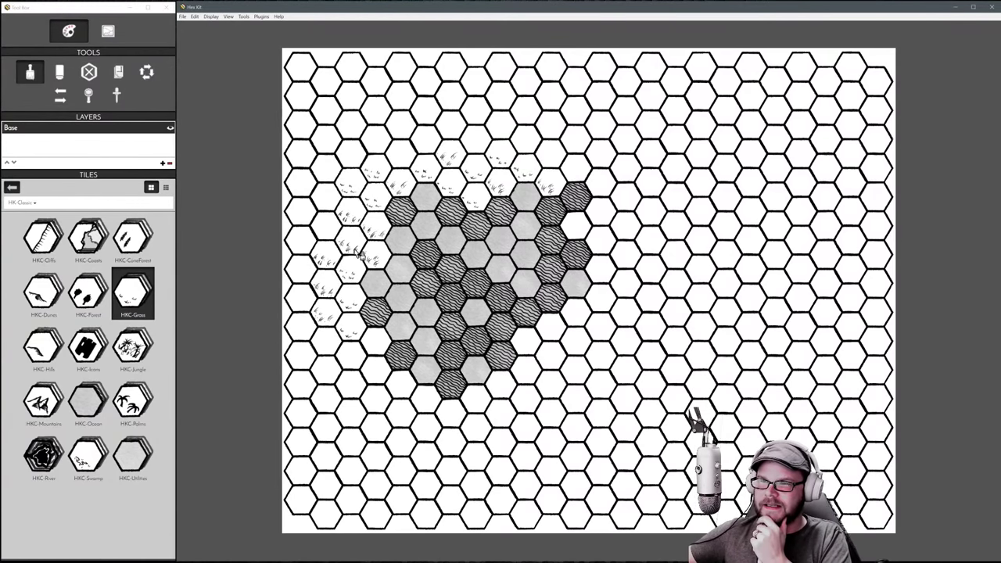
click(90, 296)
mouse_move(473, 147)
mouse_down()
mouse_move(469, 156)
mouse_move(510, 160)
mouse_up()
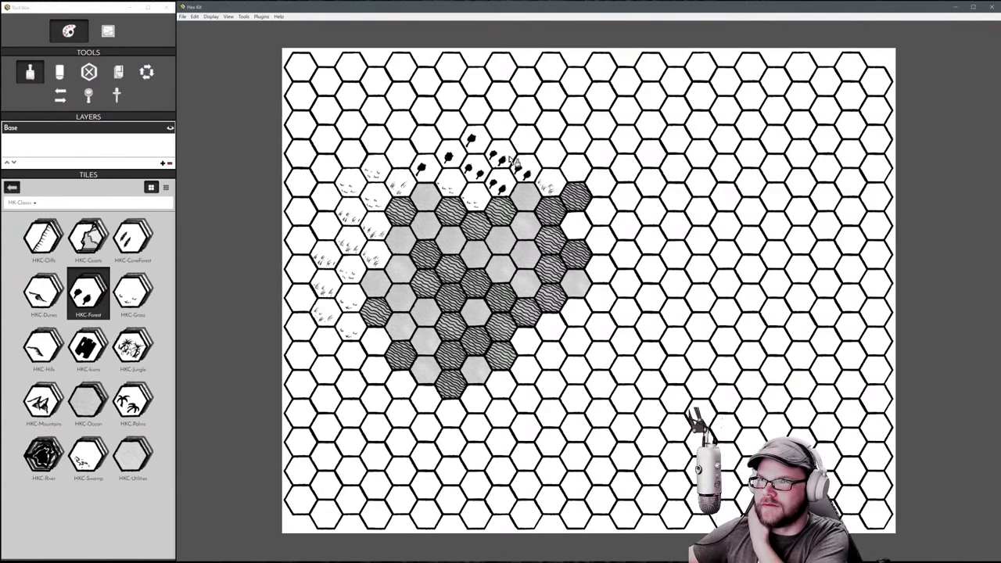
Switch the tile collection to Spaceland Space and open the saved Alpha Sector map to view it
click(54, 206)
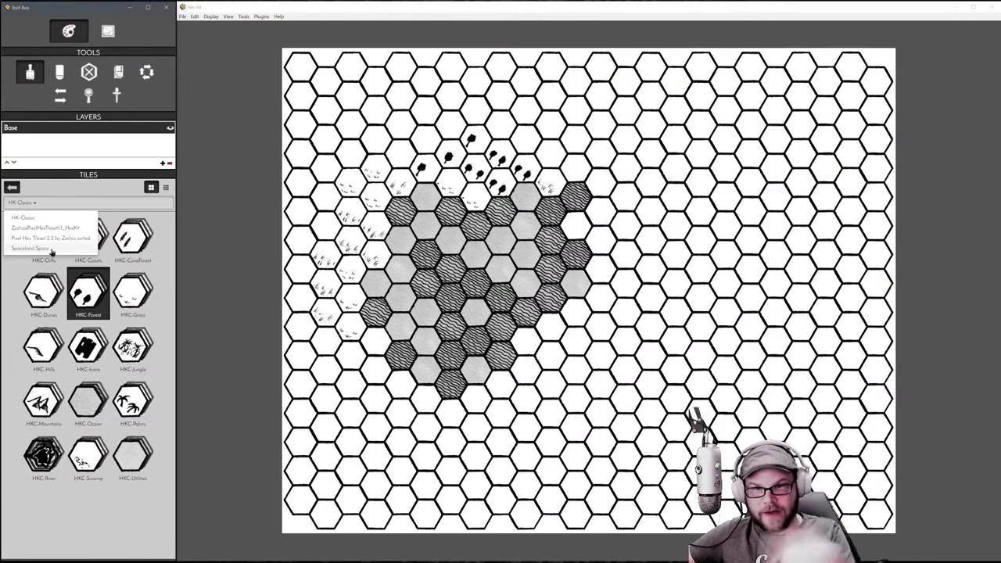
click(38, 248)
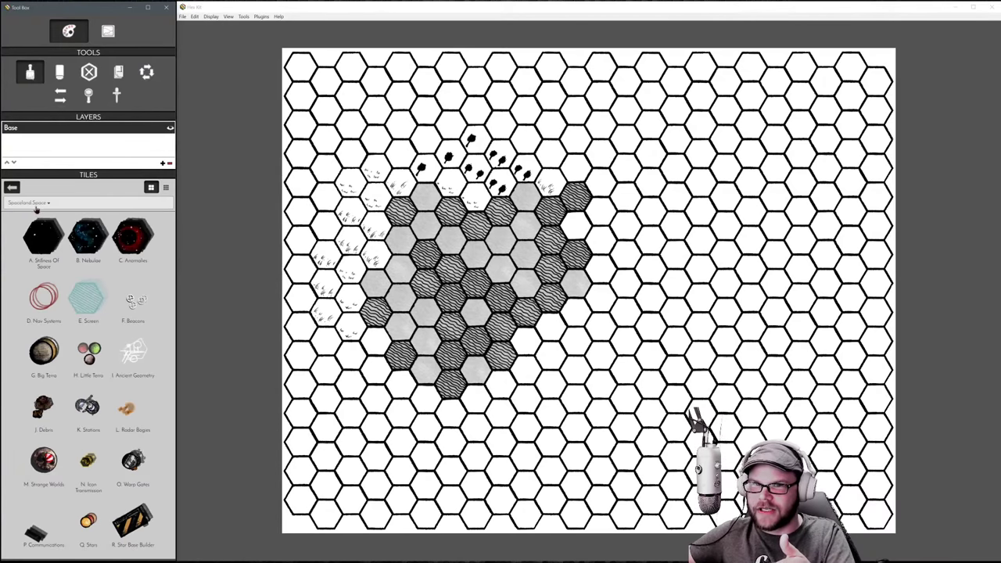
click(183, 16)
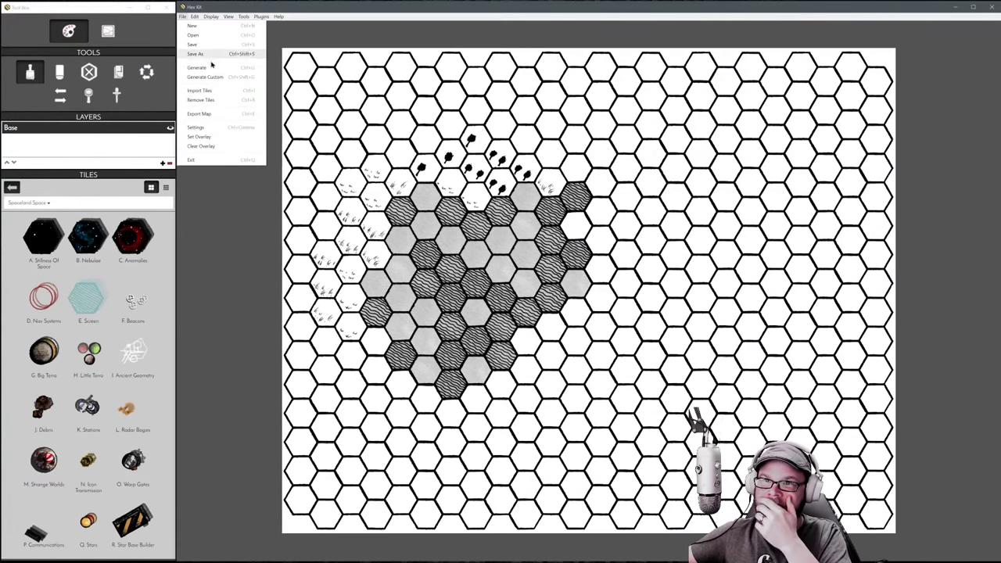
click(202, 37)
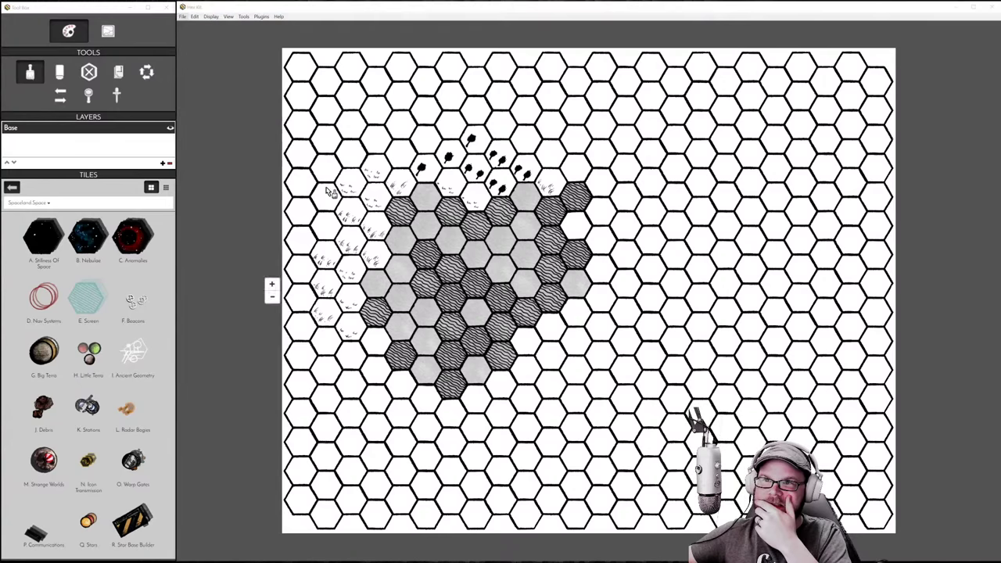
double_click(110, 82)
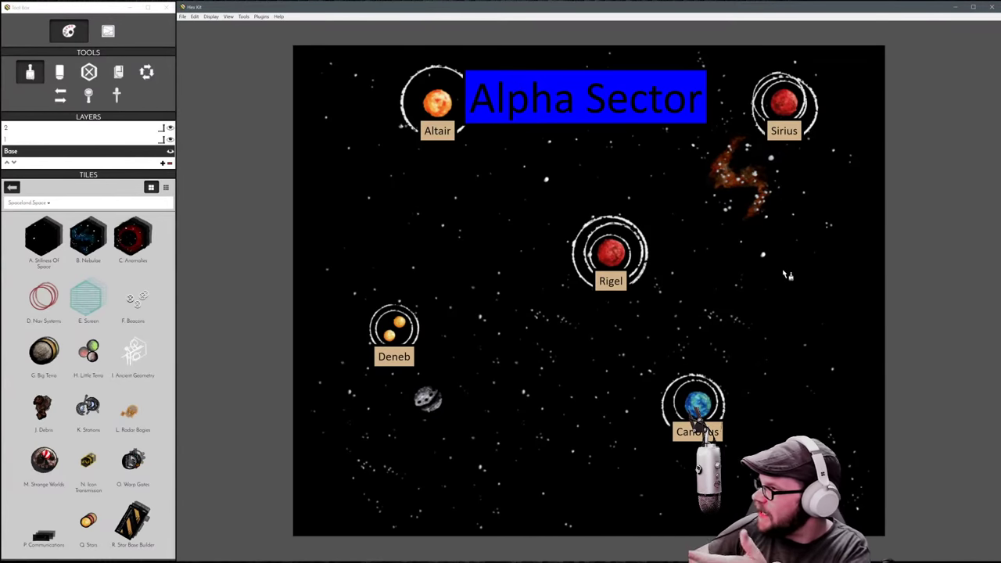
scroll(626, 274, down, 1)
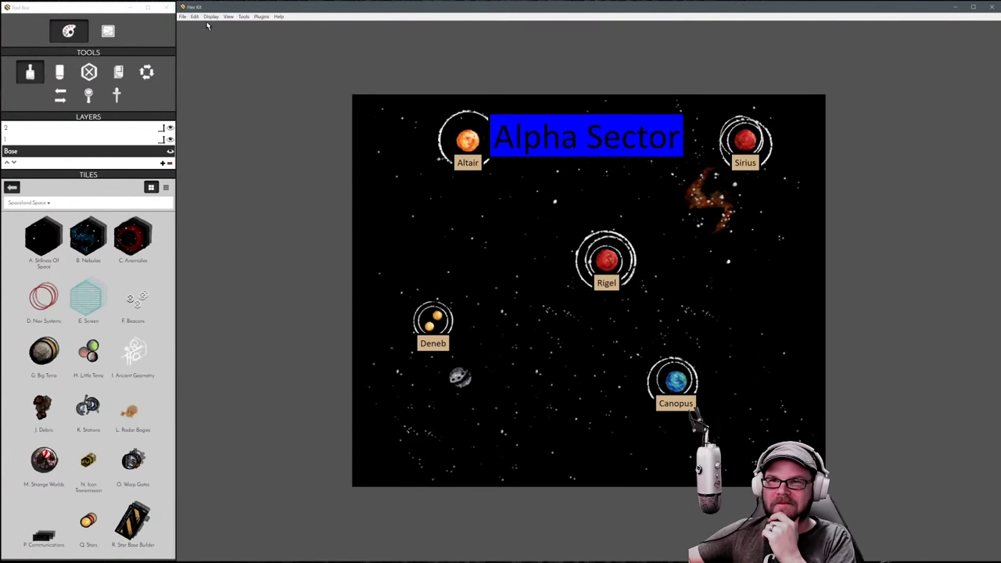
Create a new flat-top map with a custom size of 30 by 24 hexes and fit it in view
click(182, 18)
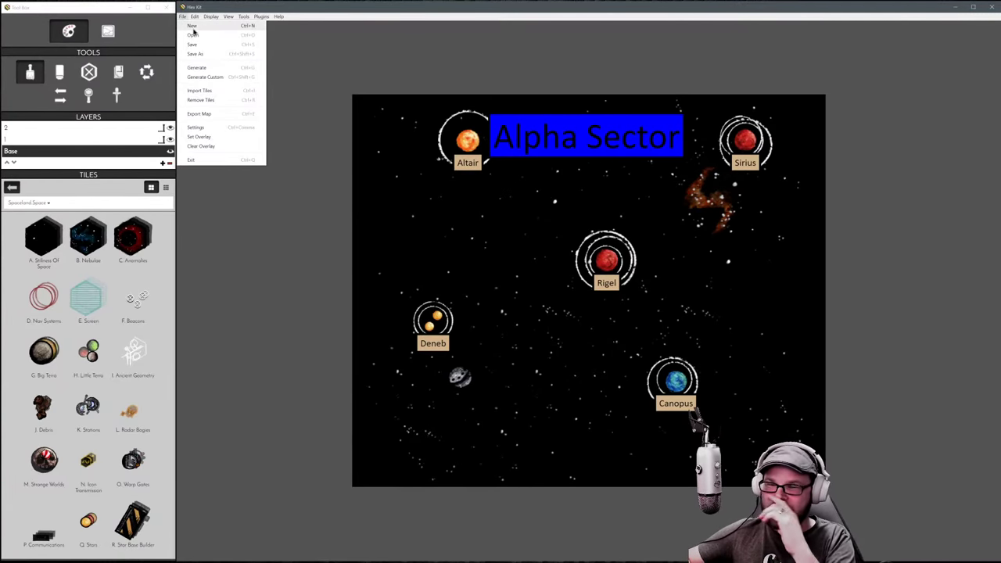
click(191, 30)
click(482, 290)
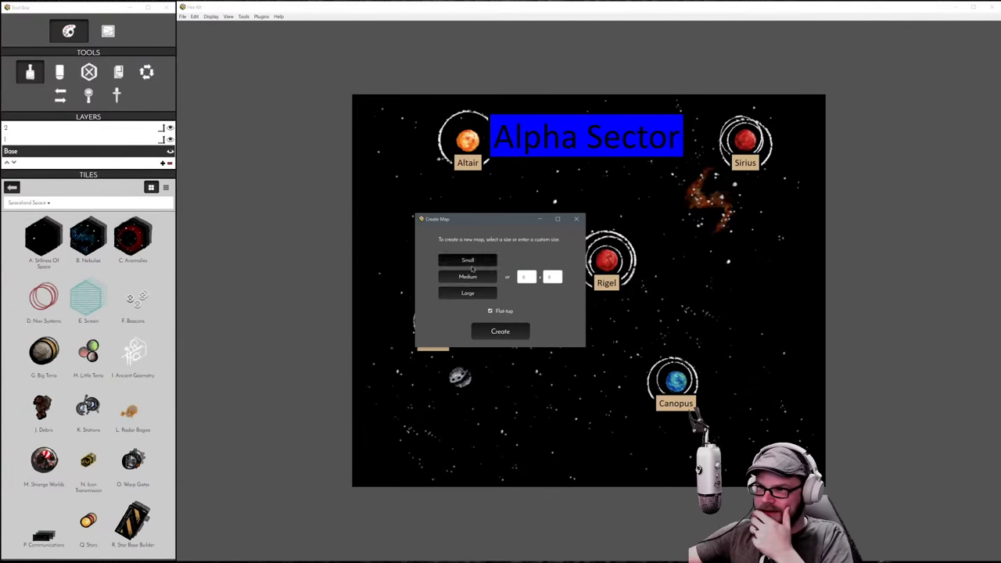
click(468, 293)
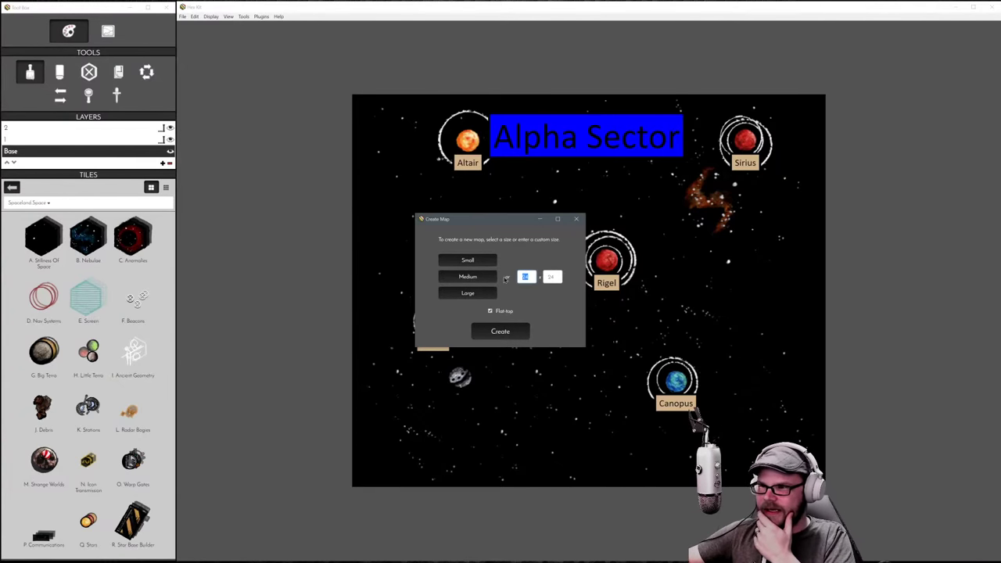
text(30)
key(Tab)
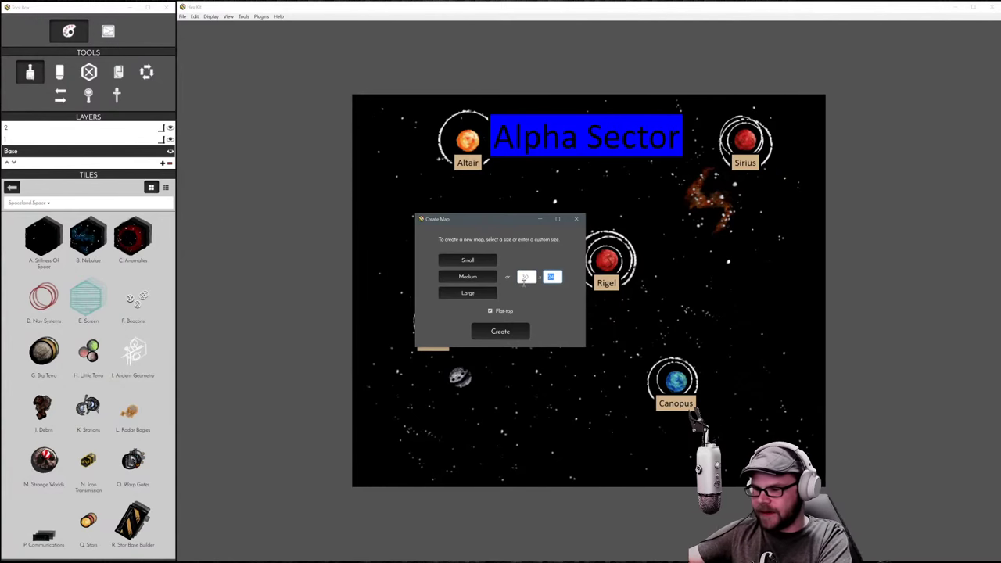
click(506, 338)
scroll(485, 261, down, 3)
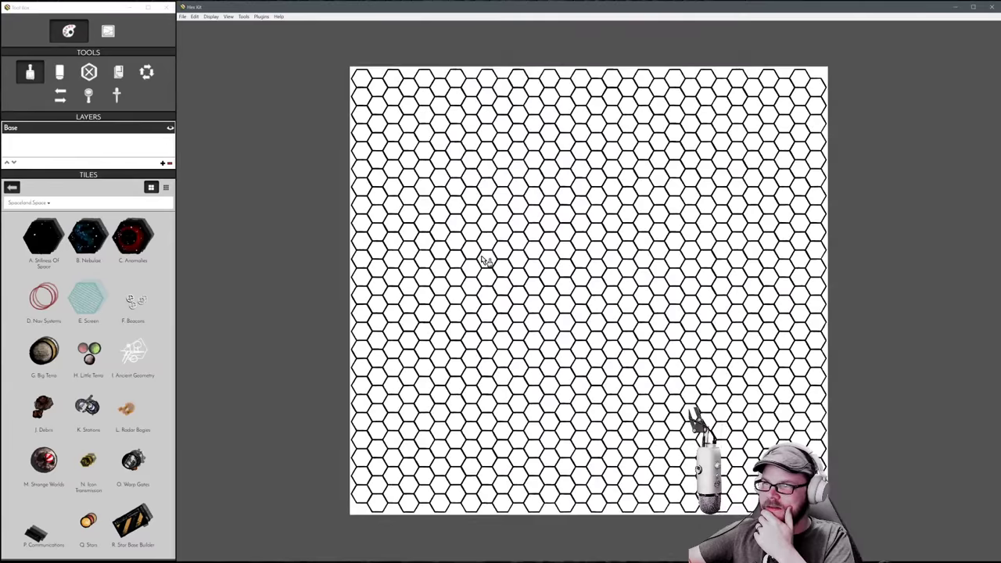
scroll(483, 261, up, 1)
scroll(462, 273, down, 1)
scroll(463, 273, up, 2)
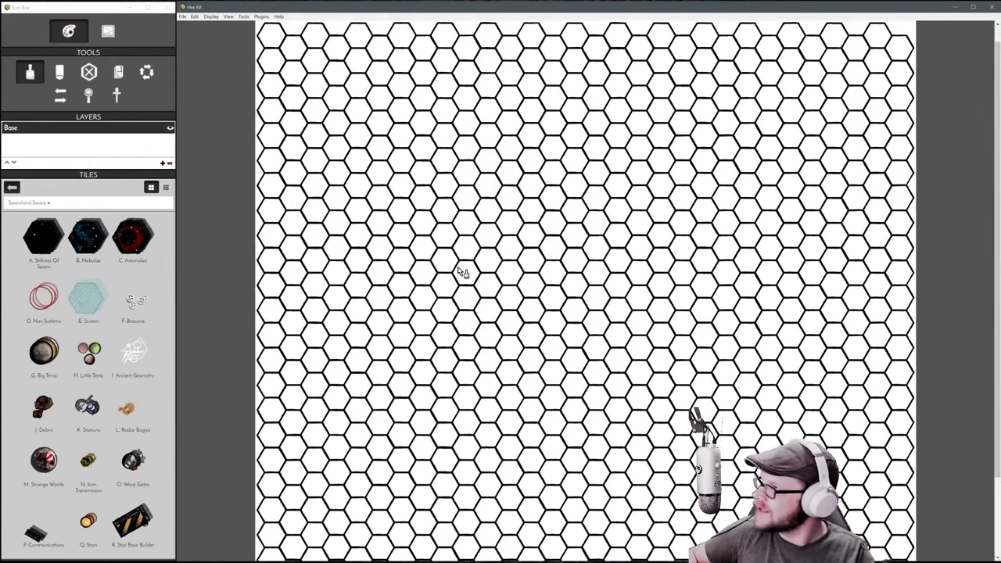
scroll(463, 273, down, 1)
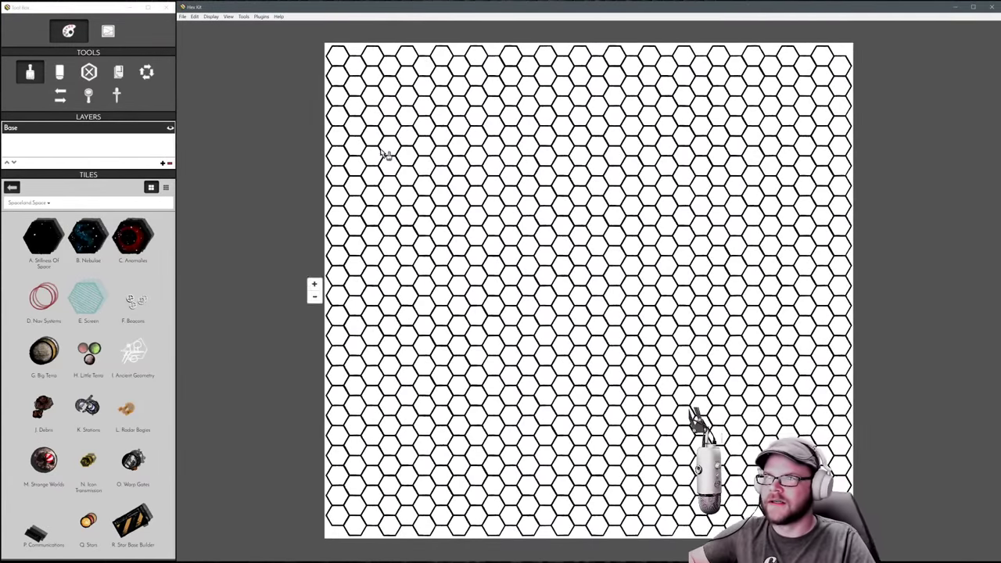
Look through the Pixel Hex Tileset 2.2 groups and set the tile collection to ZeshiosPixelHexTileset1.11_HexKit
click(41, 203)
click(41, 228)
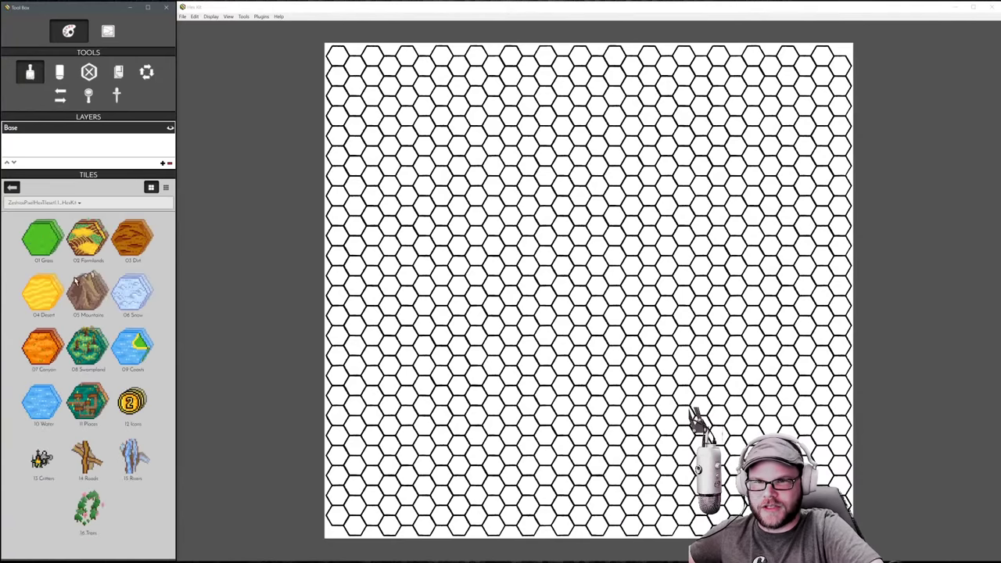
click(48, 203)
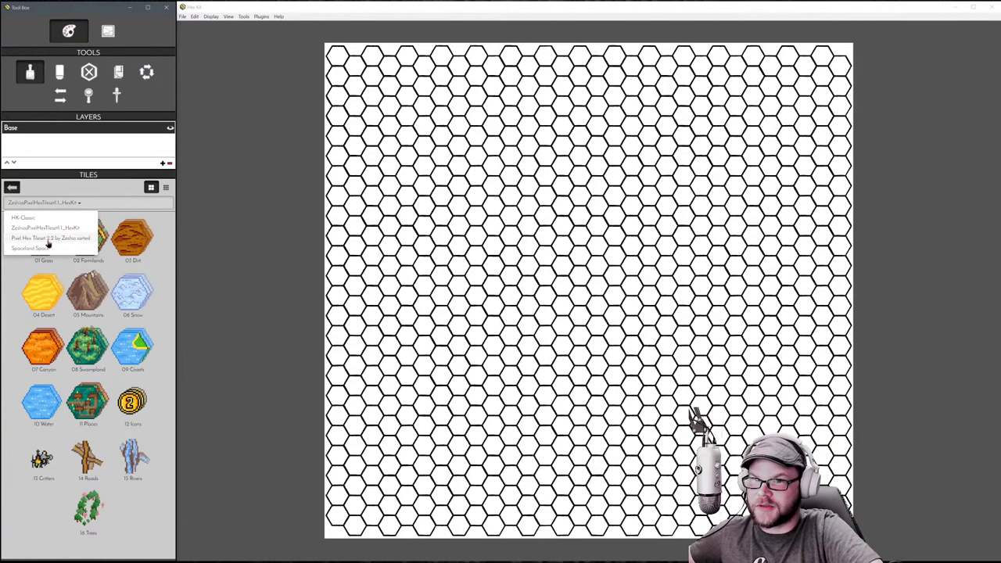
click(49, 239)
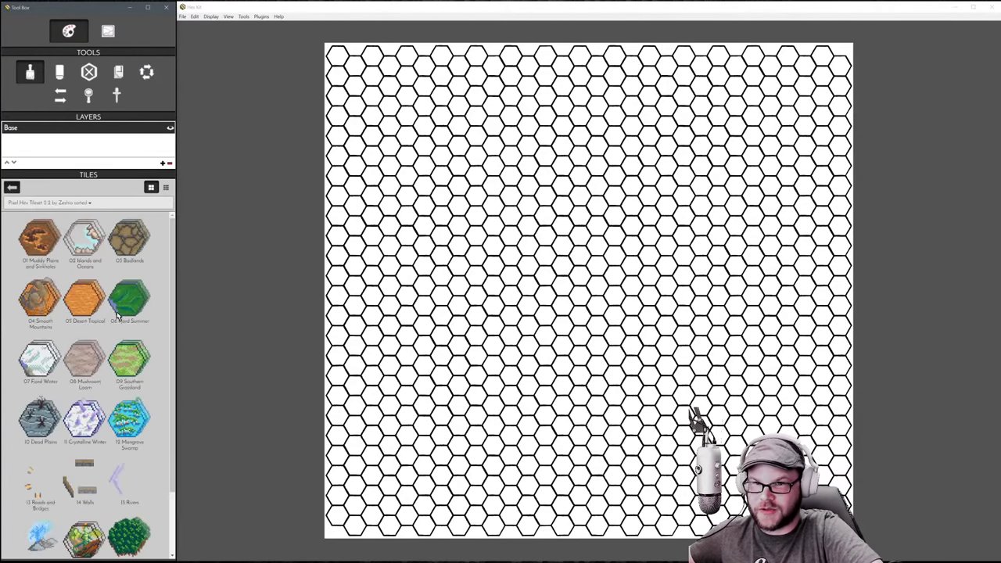
scroll(81, 321, down, 3)
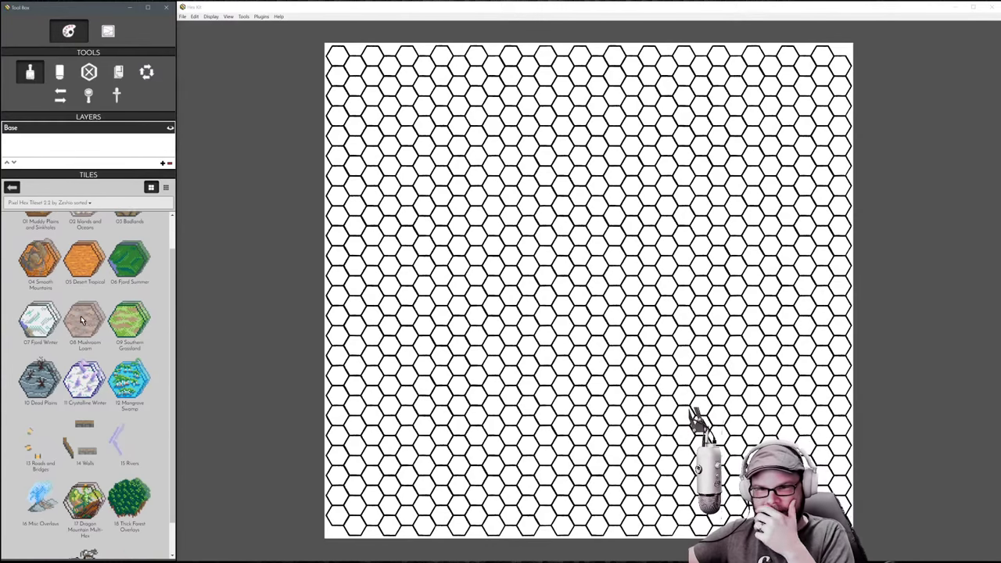
scroll(81, 320, up, 3)
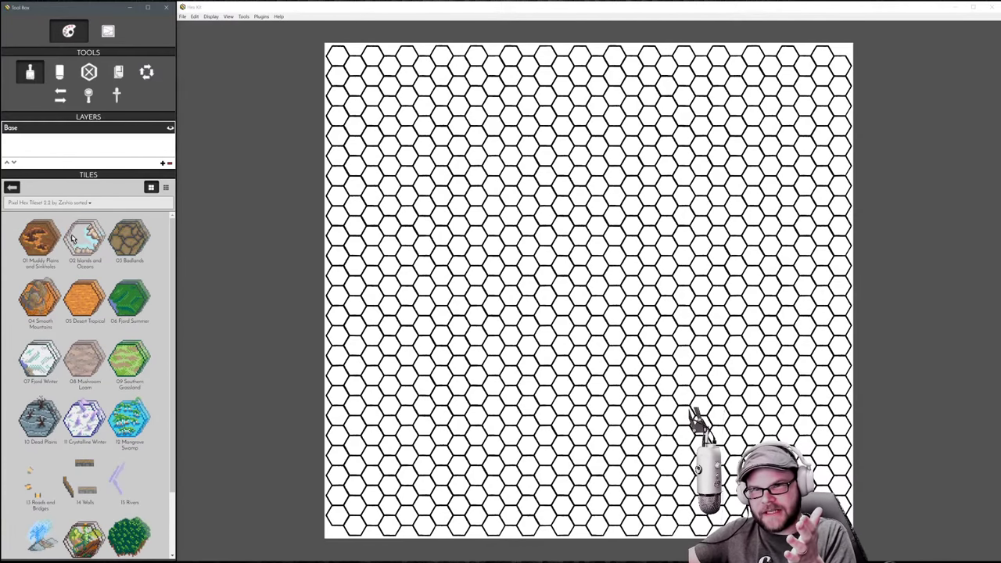
click(64, 203)
click(43, 228)
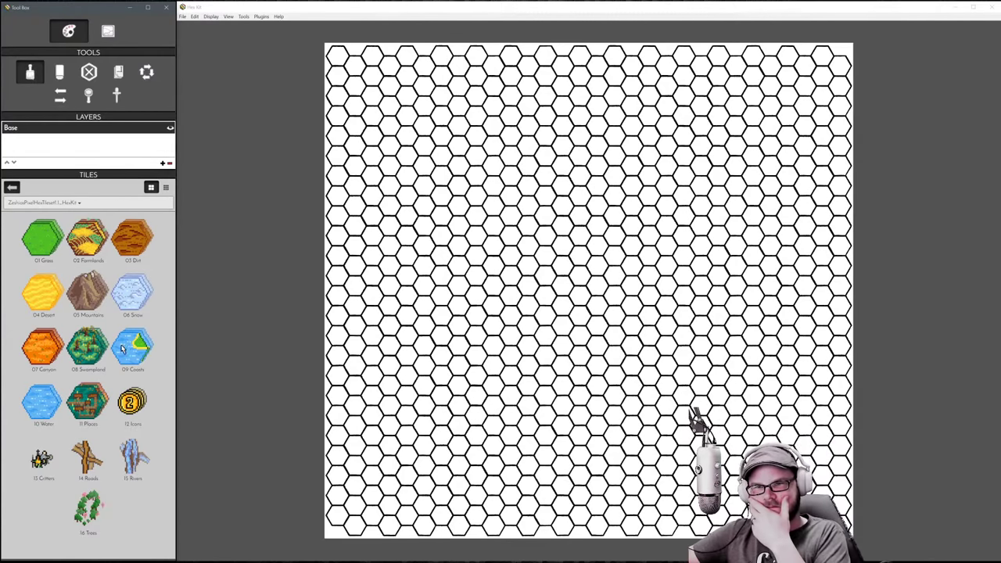
Look inside the 10 Water tile group and the 01 Grass group with its 01 Solid Tiles subgroup
click(43, 402)
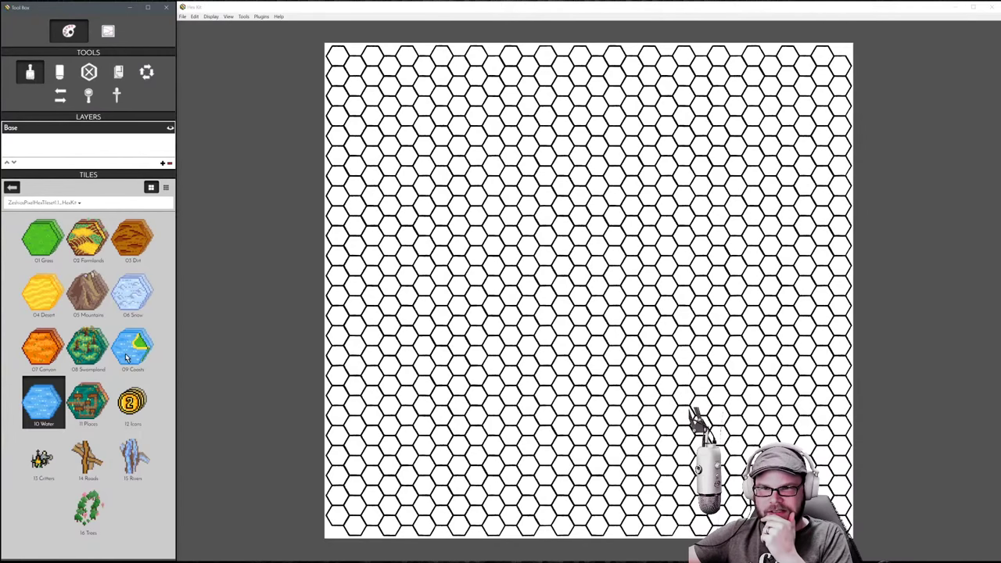
double_click(36, 412)
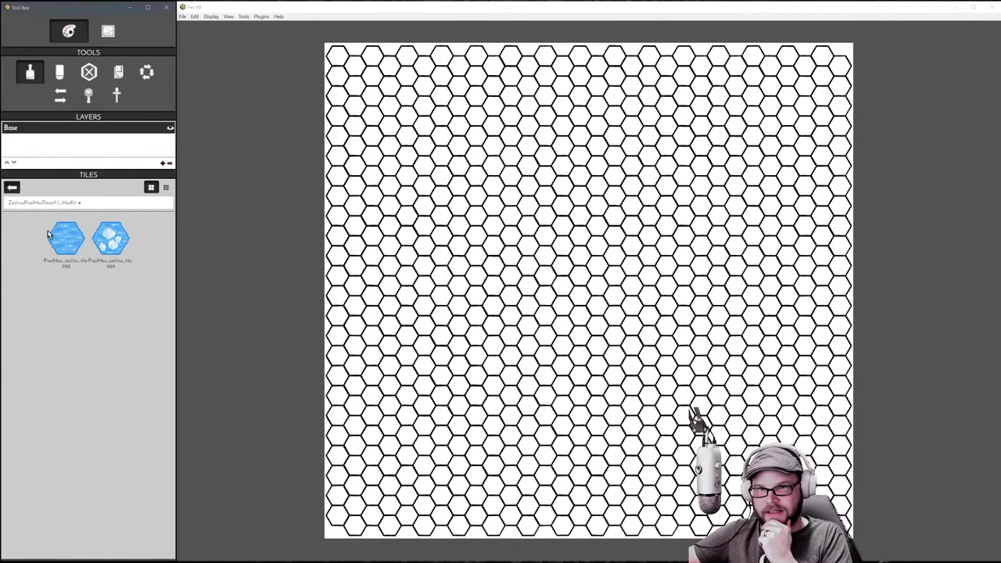
click(12, 187)
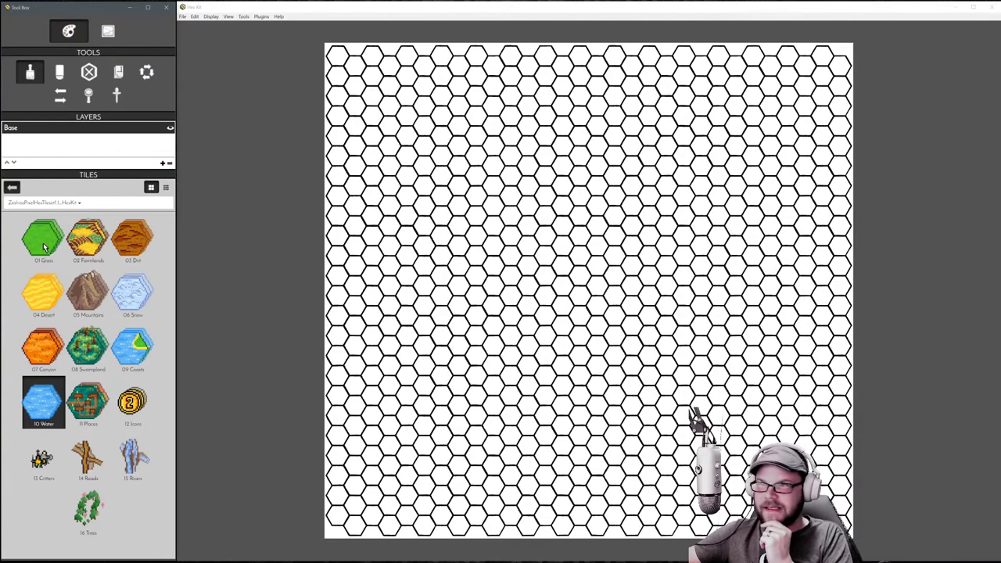
double_click(45, 247)
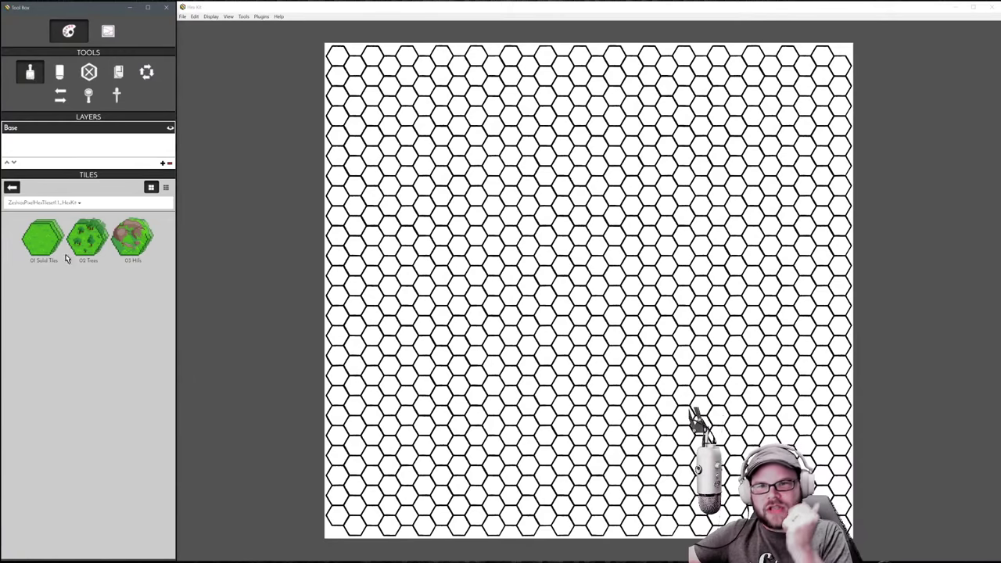
double_click(49, 241)
click(11, 187)
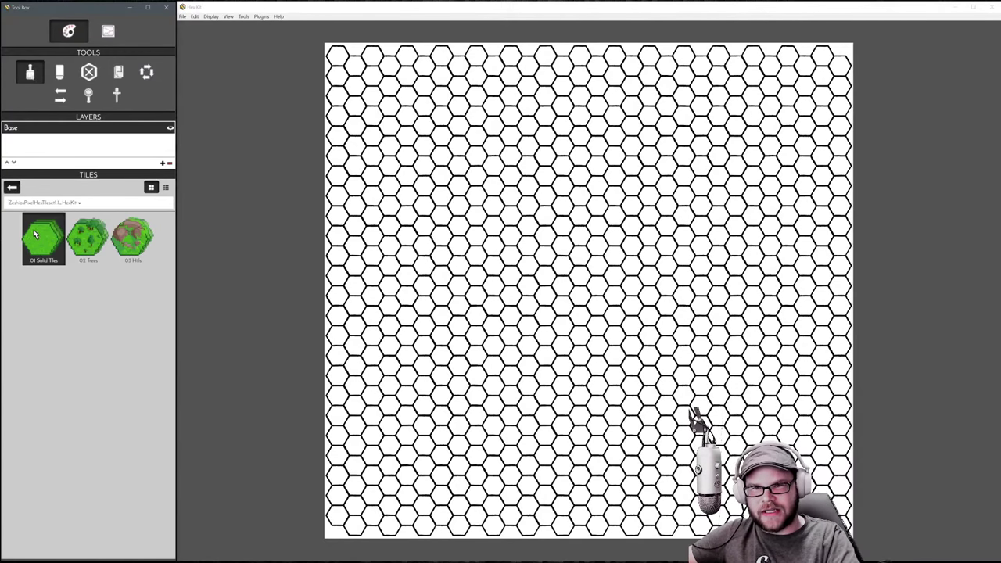
Paint a small patch of random 01 Solid Tiles grass near the map's centre and repaint it with plain grass tile 001
click(547, 227)
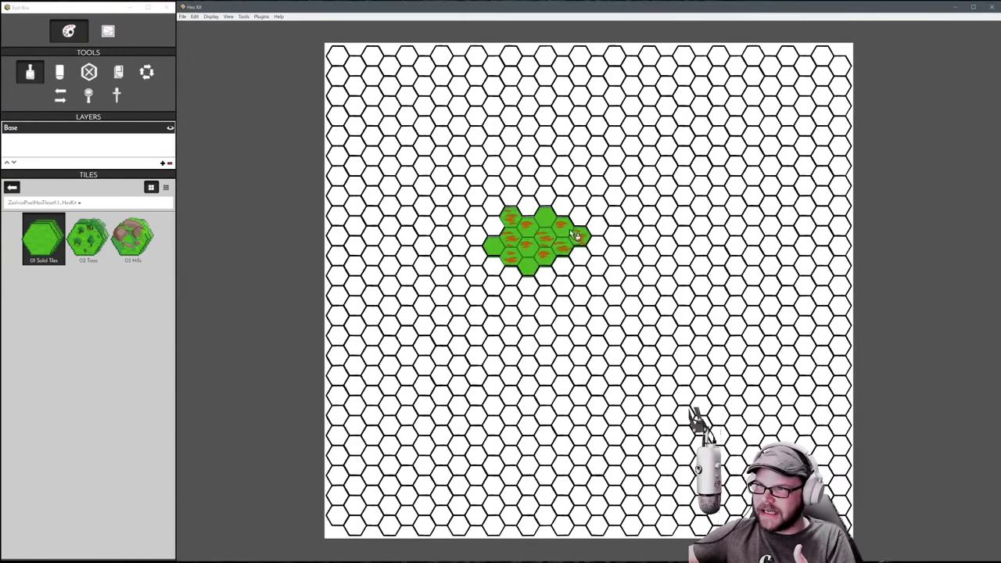
click(61, 260)
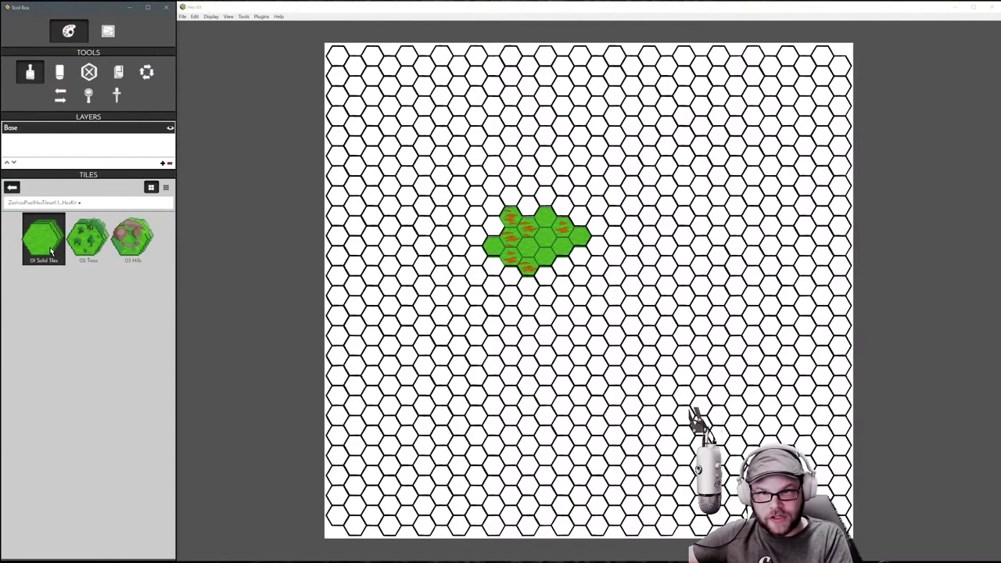
double_click(52, 251)
click(43, 238)
mouse_move(556, 238)
mouse_down()
mouse_move(502, 255)
mouse_move(557, 242)
mouse_up()
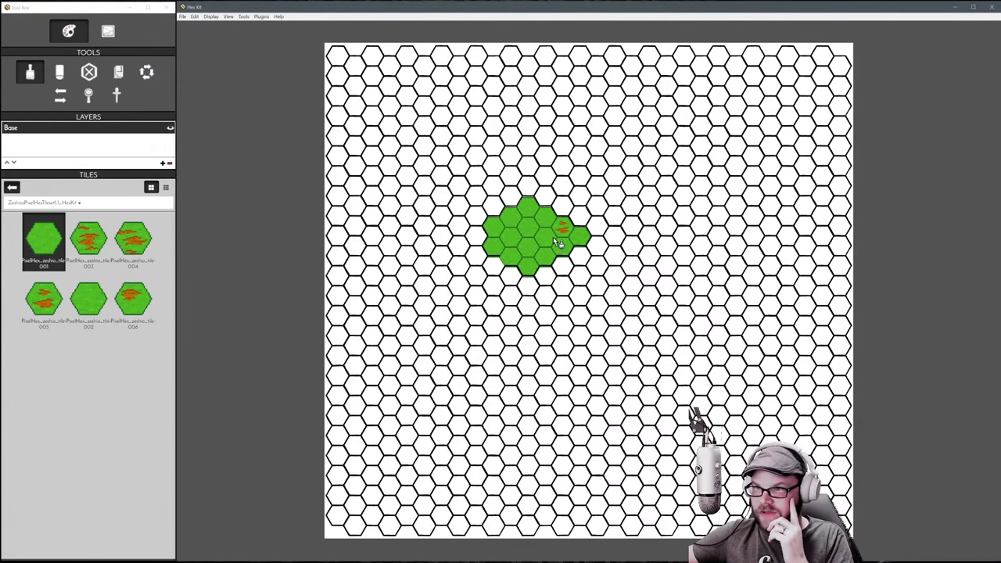
click(563, 230)
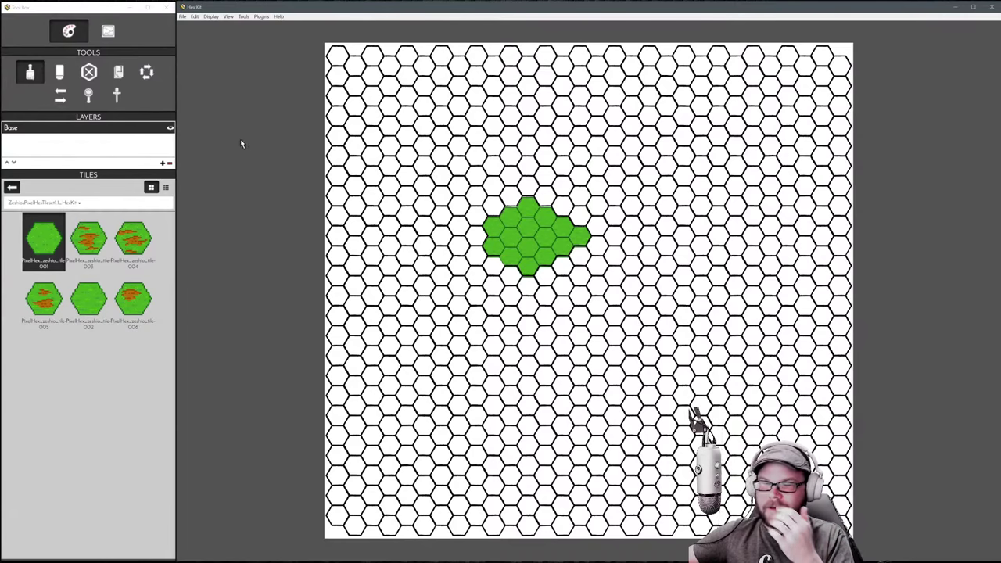
Erase the whole grass patch from the map
click(59, 72)
mouse_move(524, 205)
mouse_down()
mouse_move(485, 261)
mouse_move(561, 228)
mouse_move(553, 260)
mouse_move(513, 275)
mouse_up()
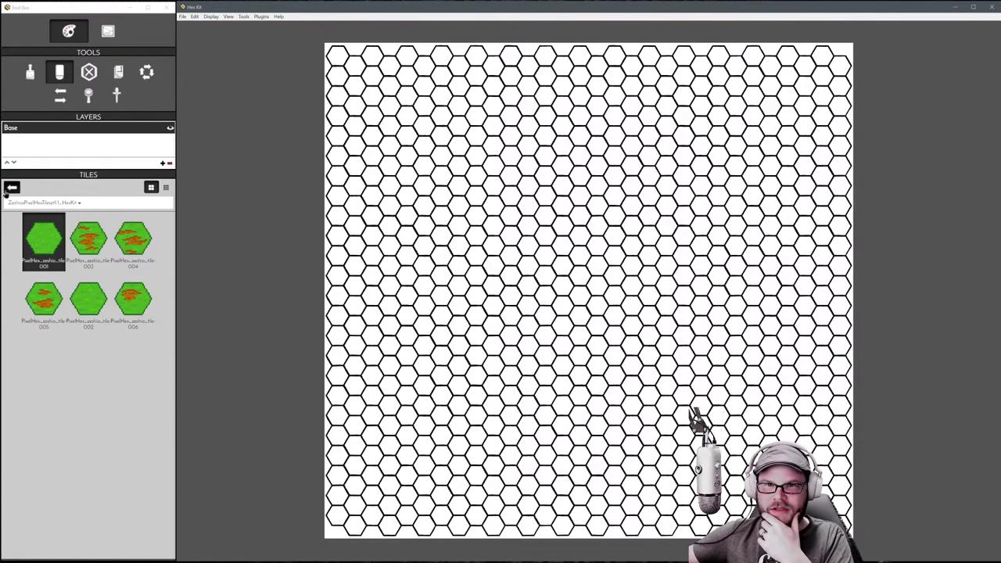
Create a new map with a custom width of 30 hexes
click(12, 188)
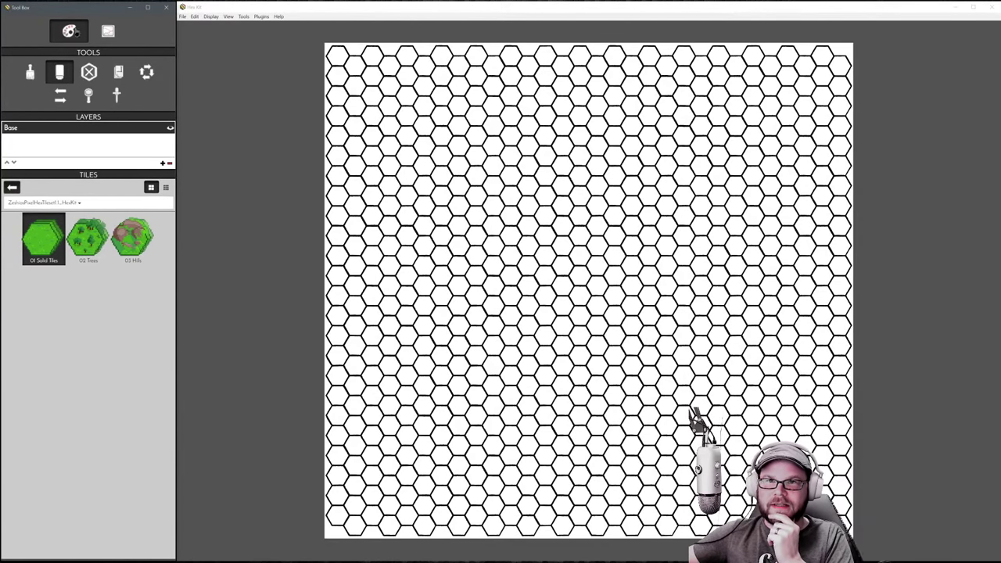
click(182, 17)
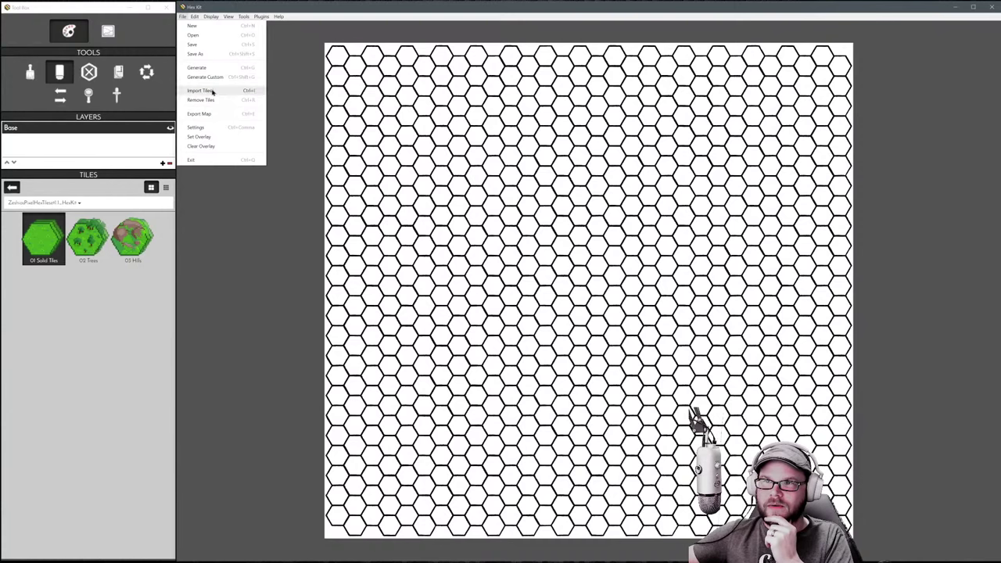
click(209, 28)
click(469, 298)
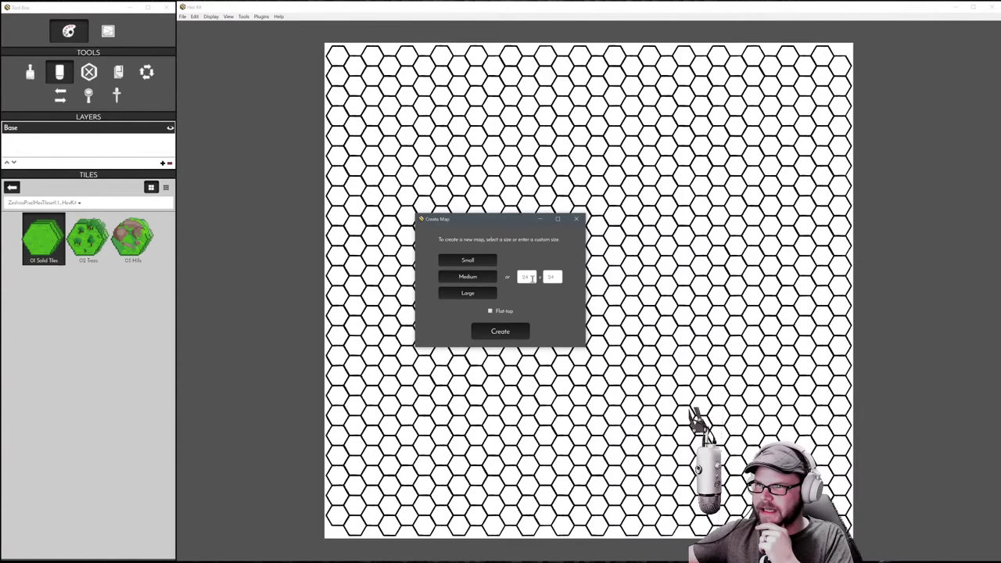
text(30)
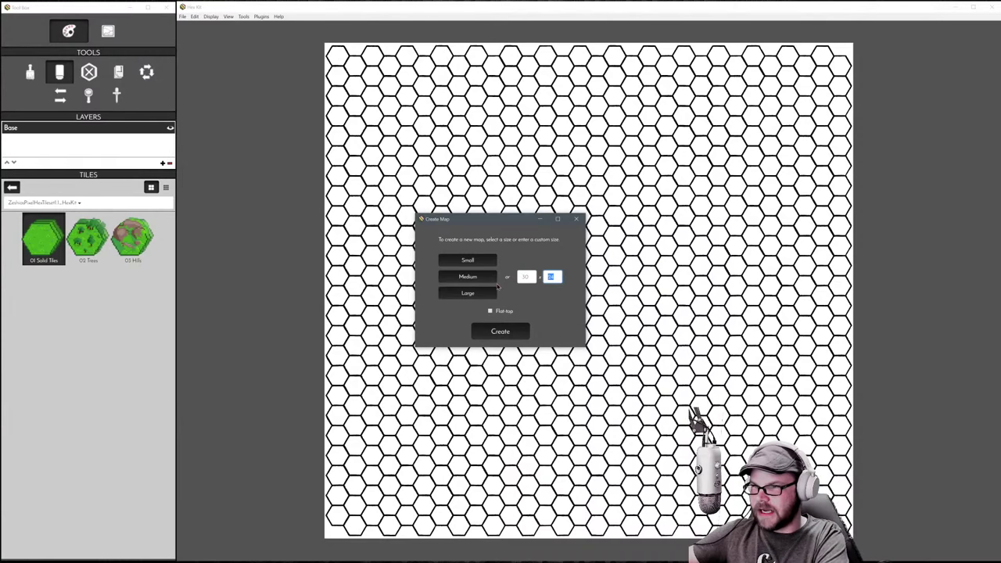
click(499, 331)
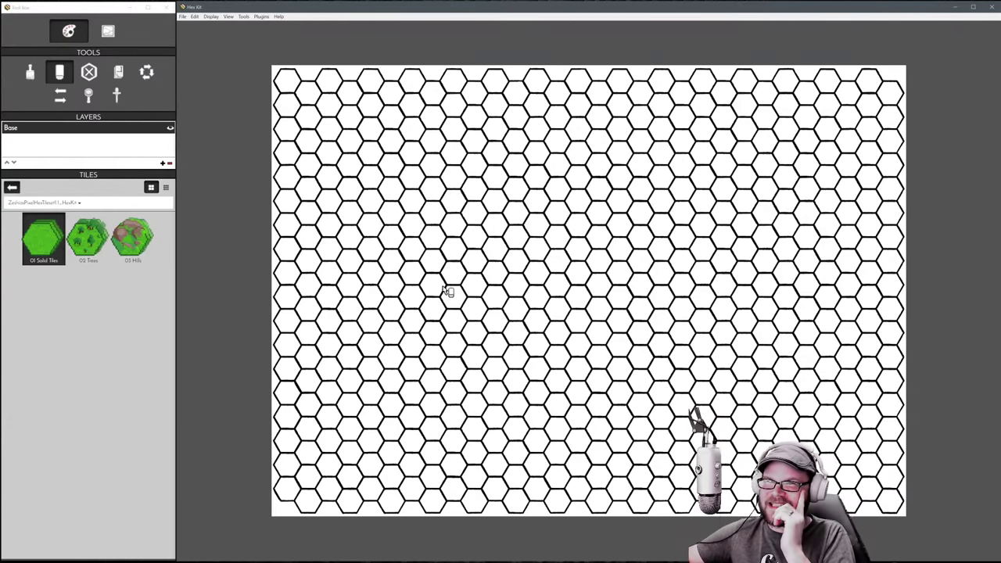
Paint water tile 988 from the 10 Water group over the map's northwest corner and along most of its northern edge
scroll(446, 291, up, 1)
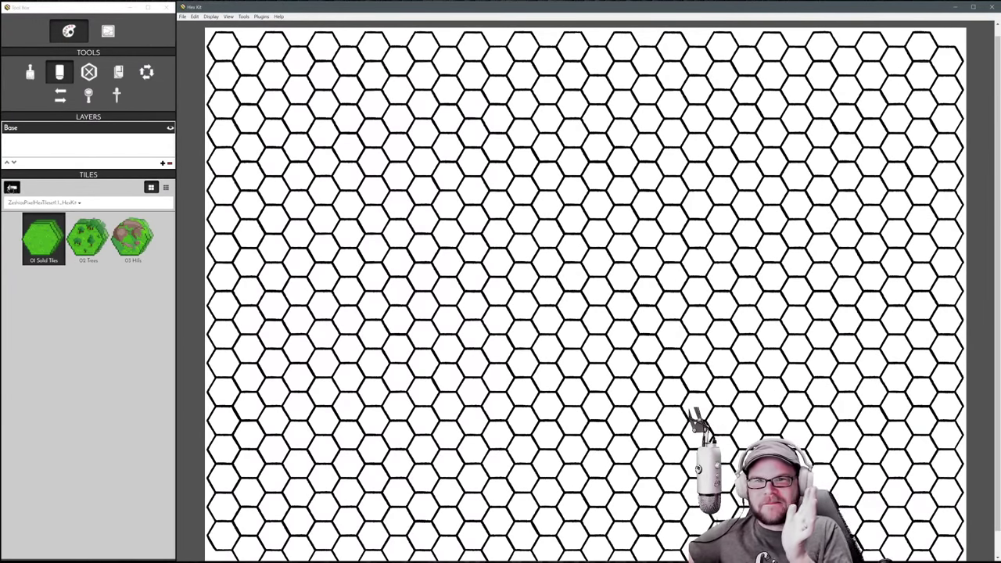
click(11, 188)
click(50, 399)
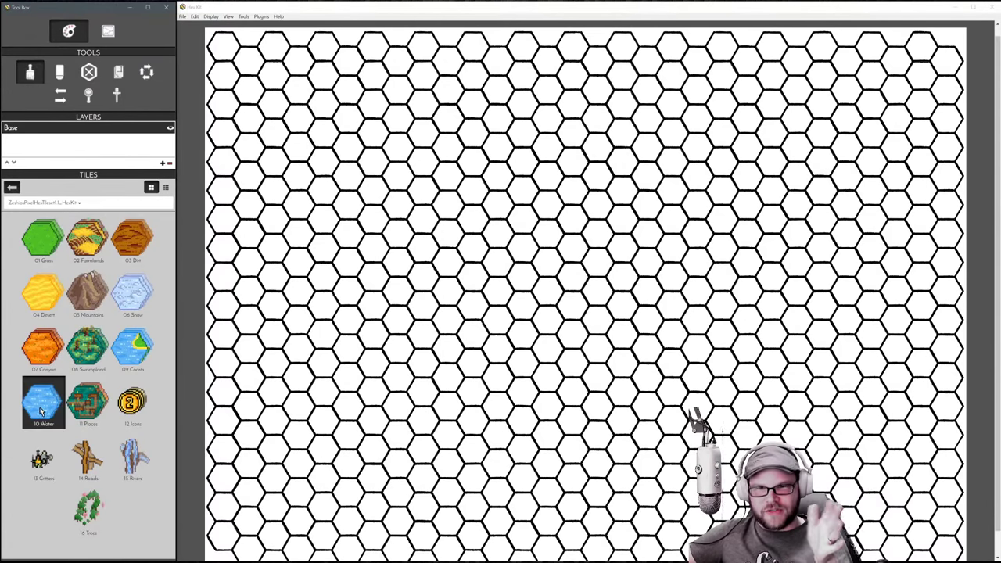
double_click(43, 411)
click(62, 240)
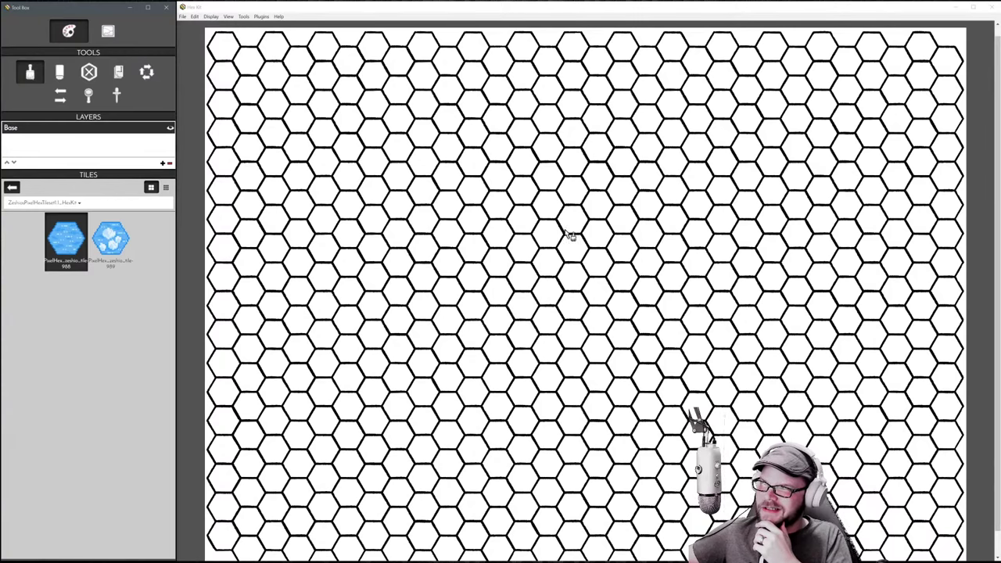
click(241, 71)
mouse_move(242, 71)
mouse_down()
mouse_move(237, 100)
mouse_move(255, 90)
mouse_move(278, 100)
mouse_move(327, 69)
mouse_move(318, 84)
mouse_move(287, 76)
mouse_move(262, 134)
mouse_move(269, 96)
mouse_move(195, 258)
mouse_up()
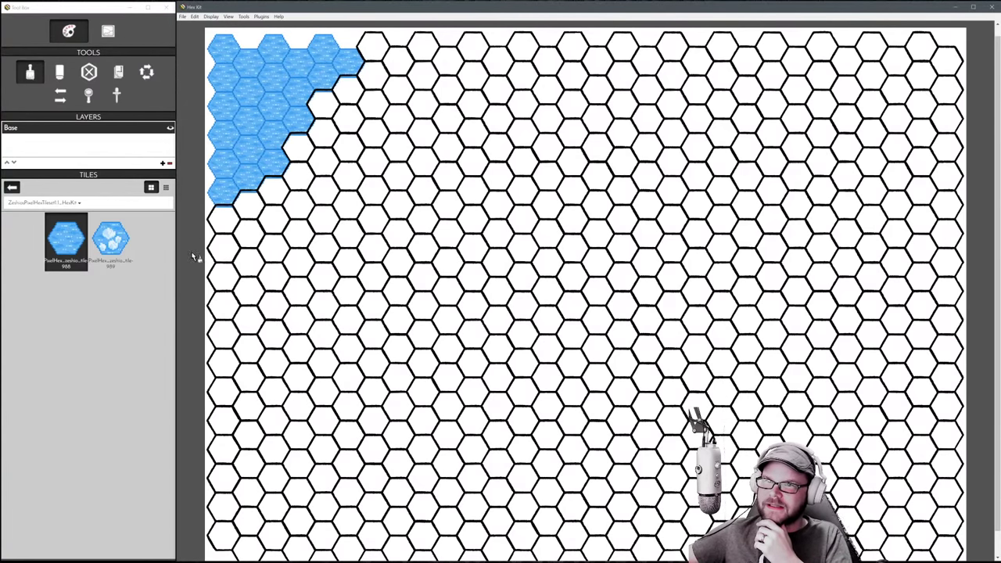
mouse_move(224, 227)
mouse_down()
mouse_move(230, 190)
mouse_move(275, 176)
mouse_move(400, 60)
mouse_move(623, 33)
mouse_move(503, 62)
mouse_move(654, 36)
mouse_move(674, 41)
mouse_move(648, 59)
mouse_move(828, 60)
mouse_move(746, 72)
mouse_move(874, 49)
mouse_up()
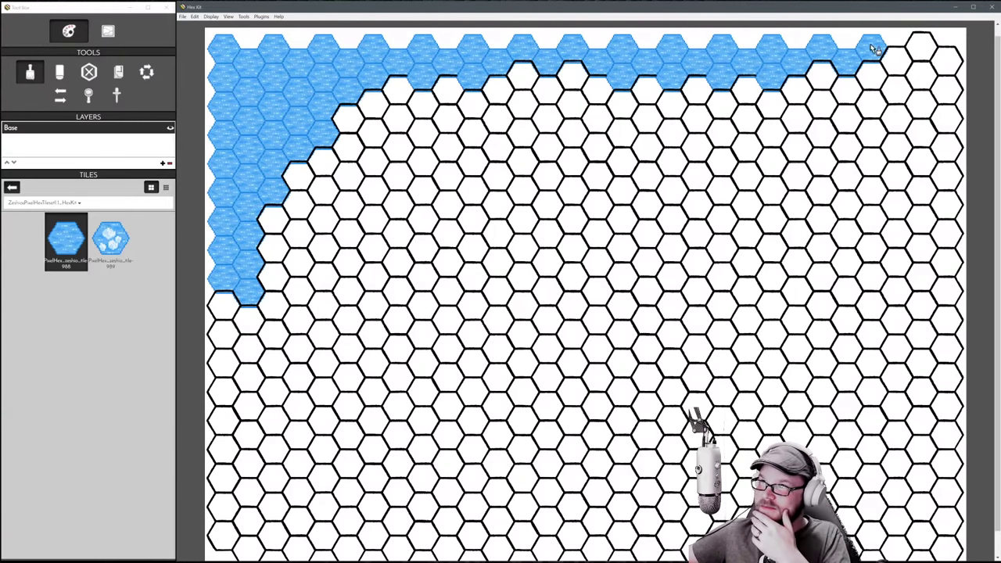
Extend the water along the west and south coasts with inlets and a channel cutting southeast, and add an inland lake in the east
drag(374, 175, 376, 217)
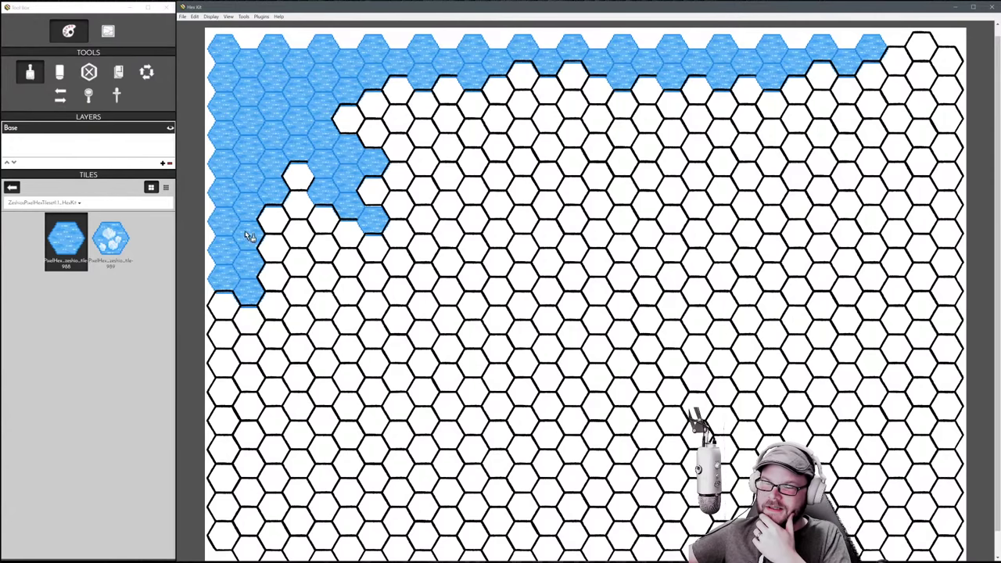
mouse_move(249, 236)
mouse_down()
mouse_move(403, 443)
mouse_move(275, 319)
mouse_move(415, 414)
mouse_move(501, 456)
mouse_move(488, 427)
mouse_move(569, 537)
mouse_move(645, 553)
mouse_move(699, 528)
mouse_move(968, 537)
mouse_move(914, 558)
mouse_move(932, 553)
mouse_move(497, 542)
mouse_move(462, 525)
mouse_move(408, 537)
mouse_move(598, 538)
mouse_move(654, 559)
mouse_move(543, 557)
mouse_move(311, 530)
mouse_move(347, 543)
mouse_move(312, 545)
mouse_move(356, 556)
mouse_move(266, 533)
mouse_move(222, 454)
mouse_move(218, 402)
mouse_move(243, 332)
mouse_up()
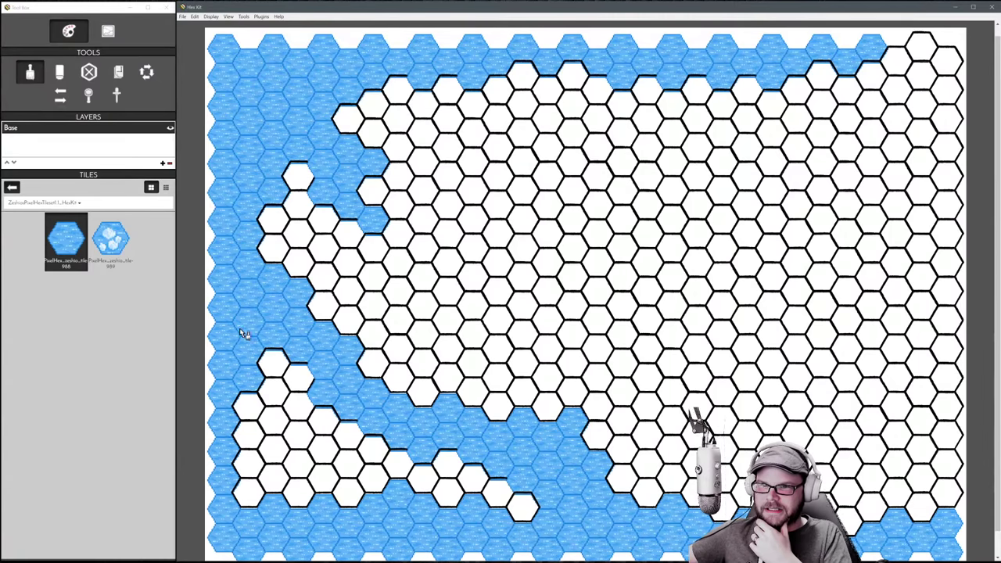
drag(337, 413, 352, 485)
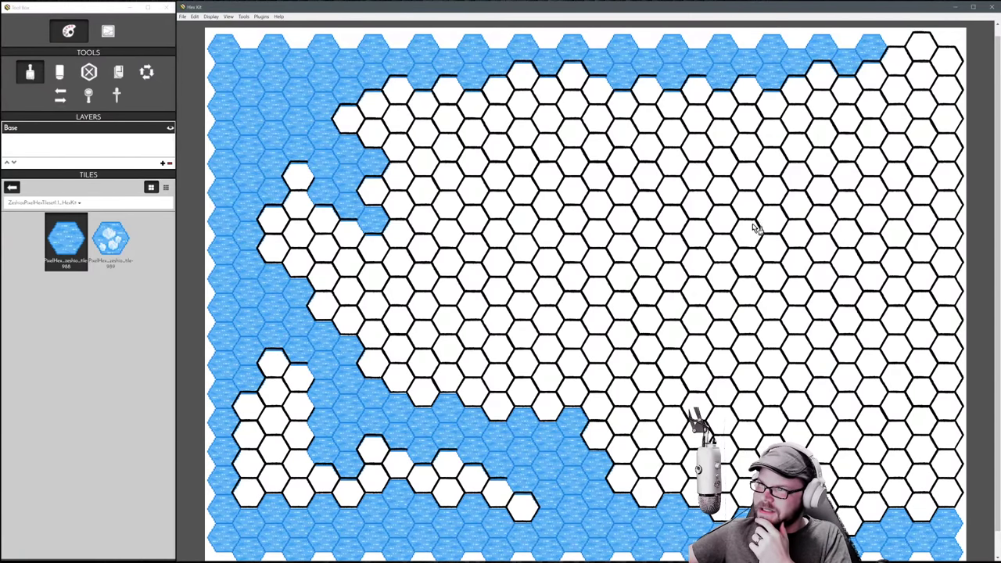
mouse_move(758, 231)
mouse_down()
mouse_move(697, 223)
mouse_move(645, 235)
mouse_up()
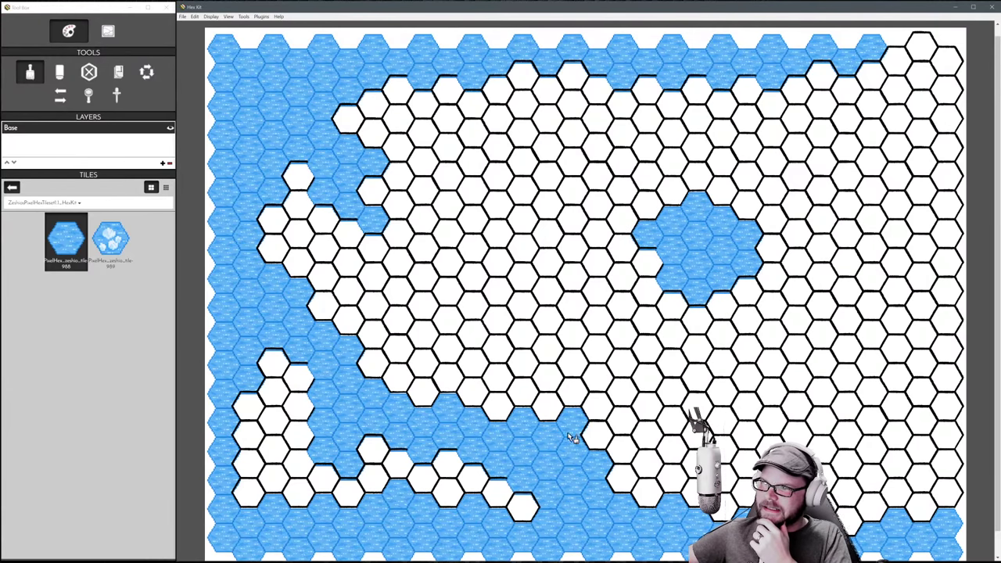
mouse_move(595, 418)
mouse_down()
mouse_move(649, 413)
mouse_move(673, 395)
mouse_up()
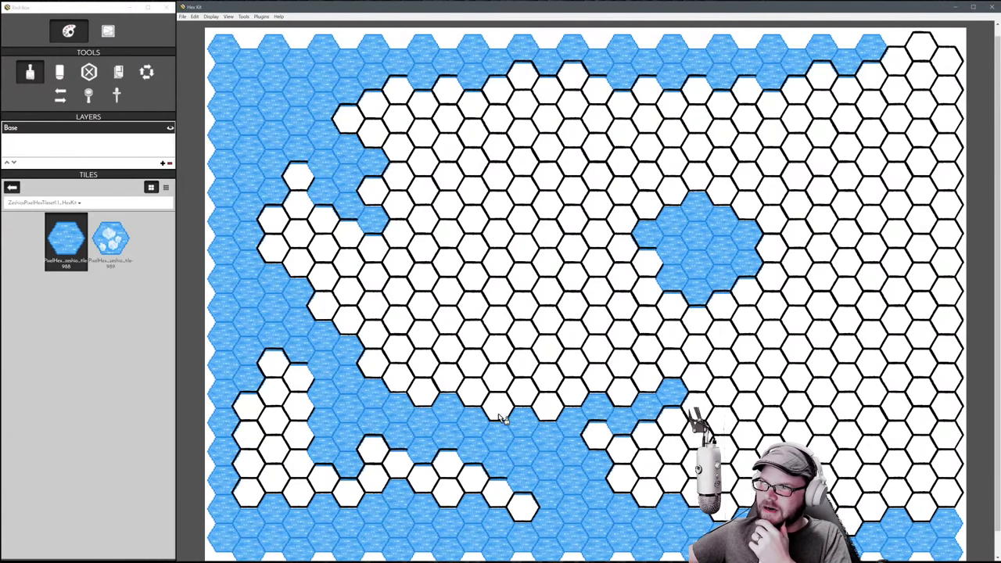
click(12, 187)
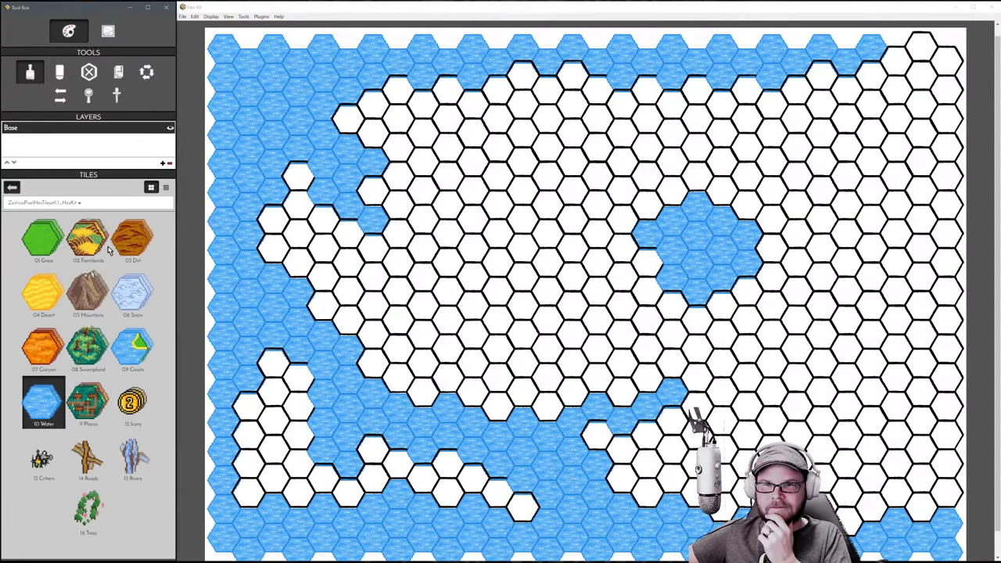
click(53, 249)
double_click(54, 242)
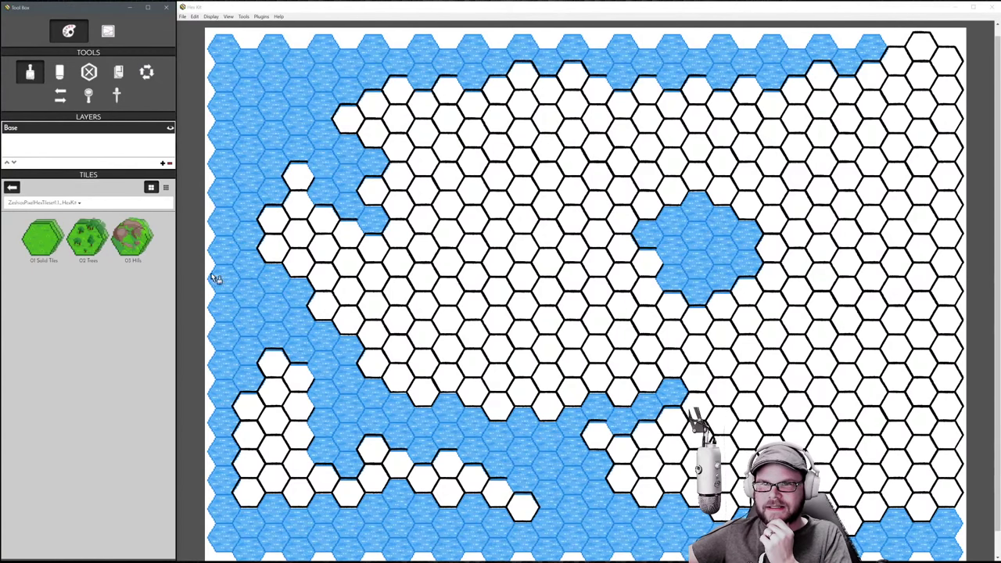
click(27, 246)
click(12, 187)
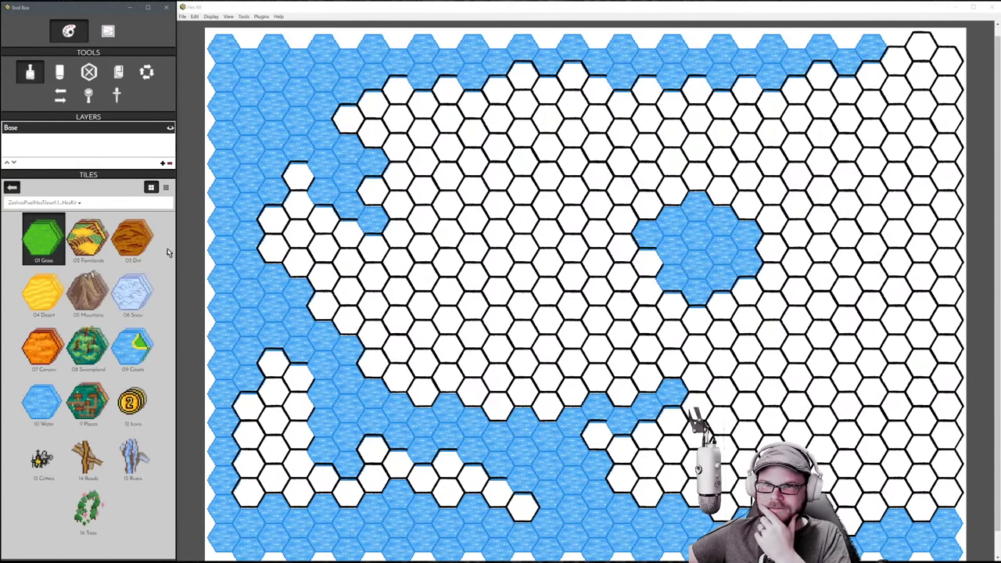
click(185, 17)
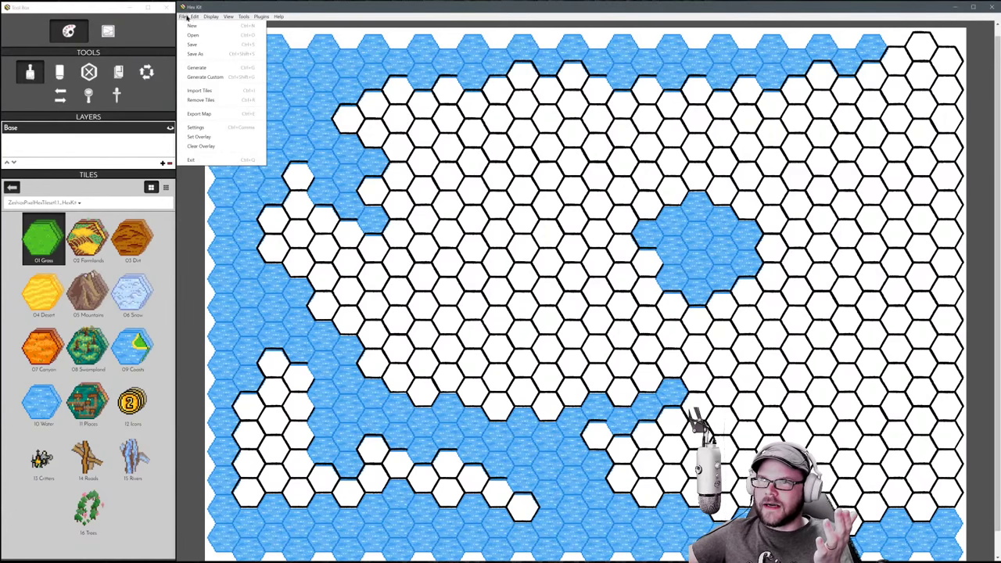
click(185, 17)
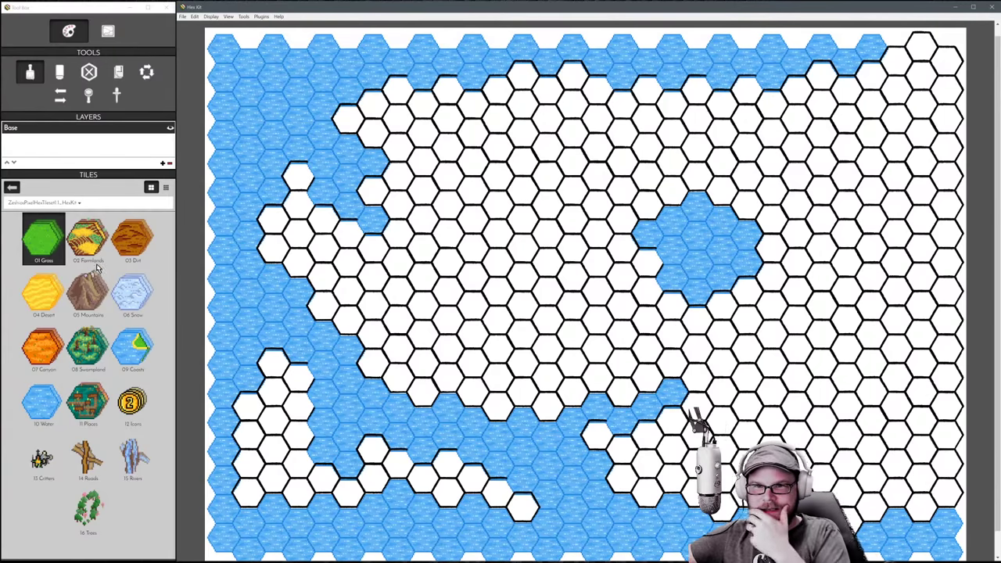
Paint random 05 Mountains solid tiles as a range down the east edge curving southwest, plus a small ridge near the map's centre
click(92, 301)
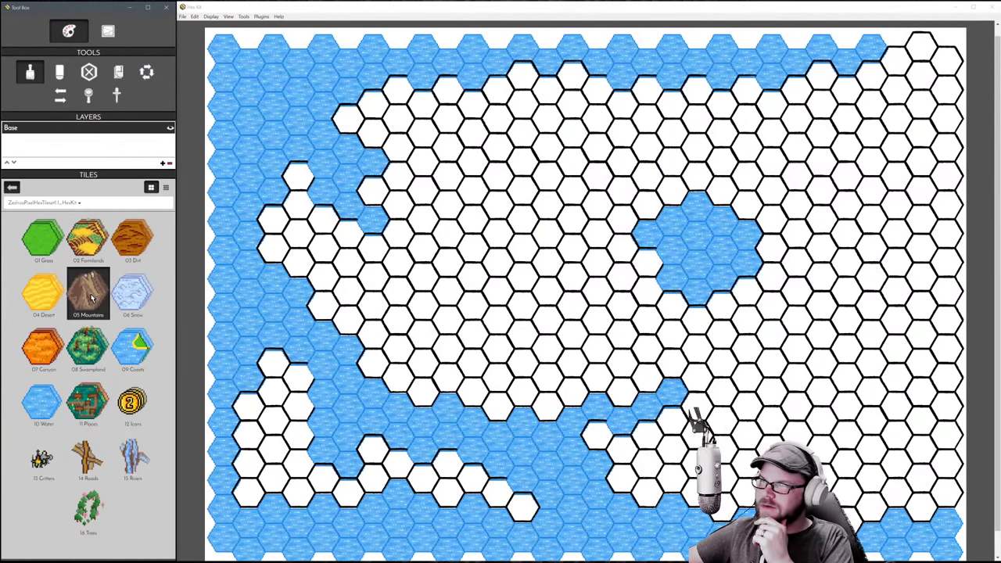
double_click(91, 297)
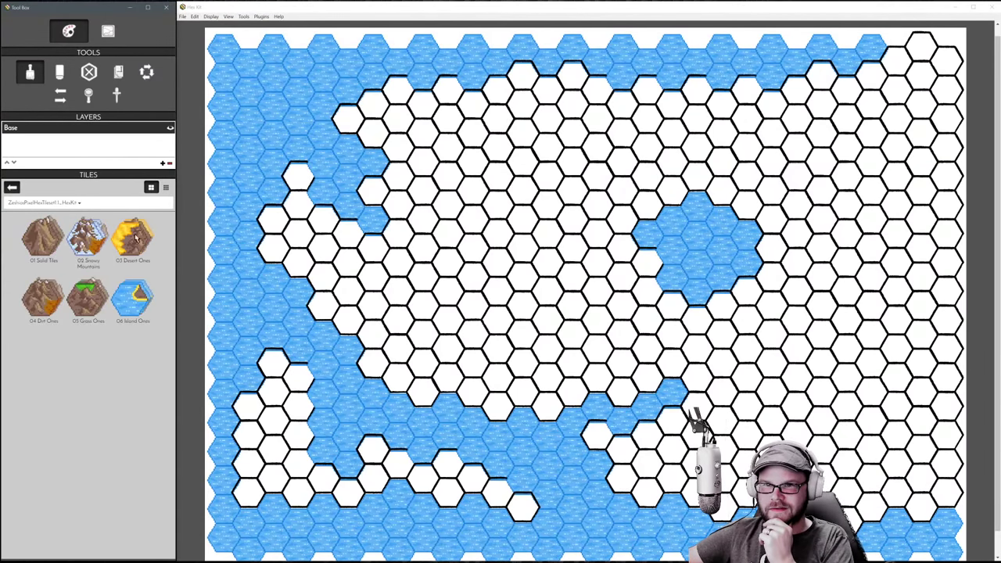
click(48, 241)
double_click(47, 240)
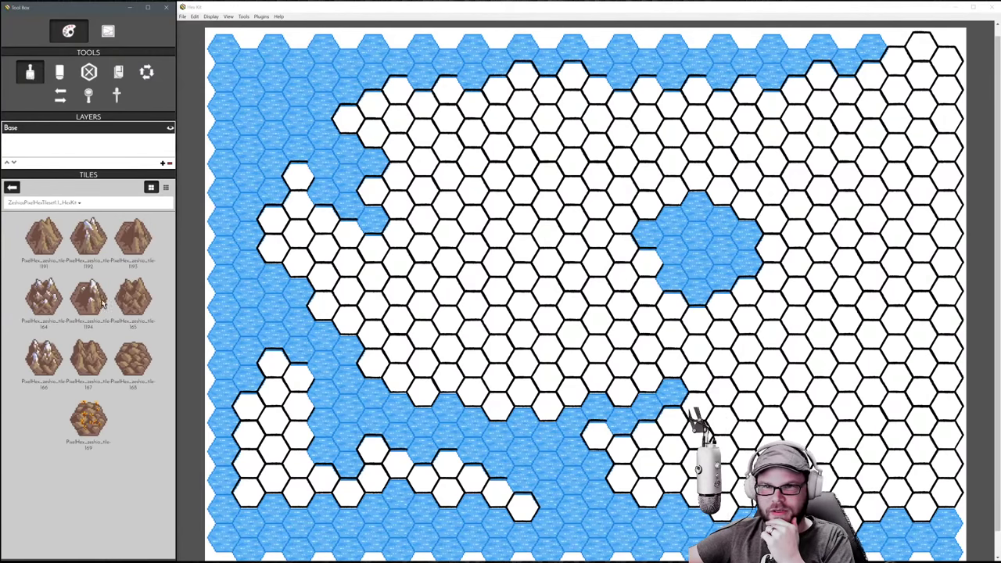
click(12, 187)
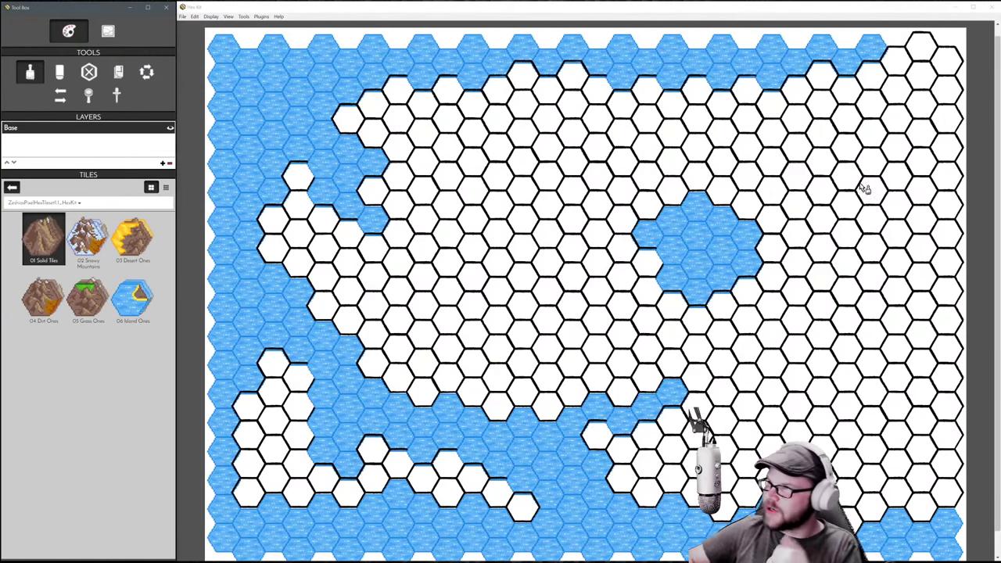
mouse_move(943, 58)
mouse_down()
mouse_move(956, 85)
mouse_move(941, 159)
mouse_move(939, 124)
mouse_move(950, 304)
mouse_move(928, 286)
mouse_move(918, 182)
mouse_move(926, 127)
mouse_move(898, 308)
mouse_move(897, 284)
mouse_move(841, 337)
mouse_move(852, 372)
mouse_up()
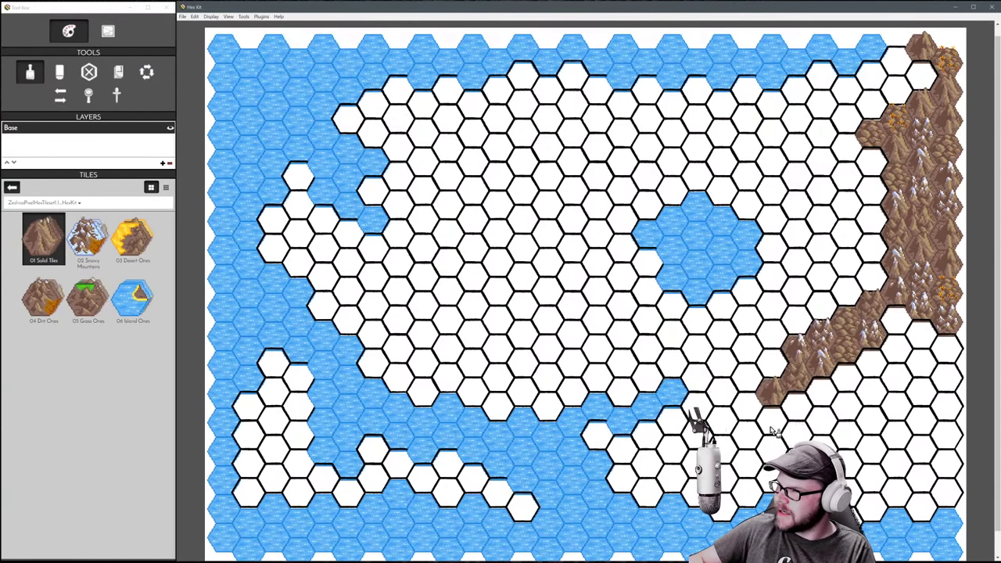
drag(772, 431, 716, 441)
mouse_move(469, 297)
mouse_down()
mouse_move(508, 314)
mouse_move(555, 319)
mouse_up()
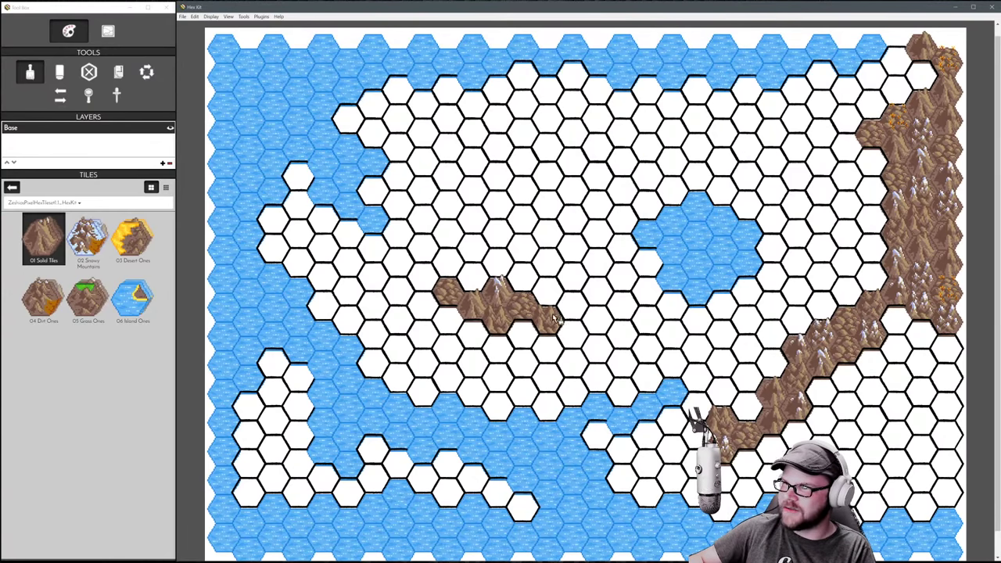
Place Canyon To Mountains tile 499 from the 07 Canyon group against the southwest end of the eastern mountain range
click(35, 224)
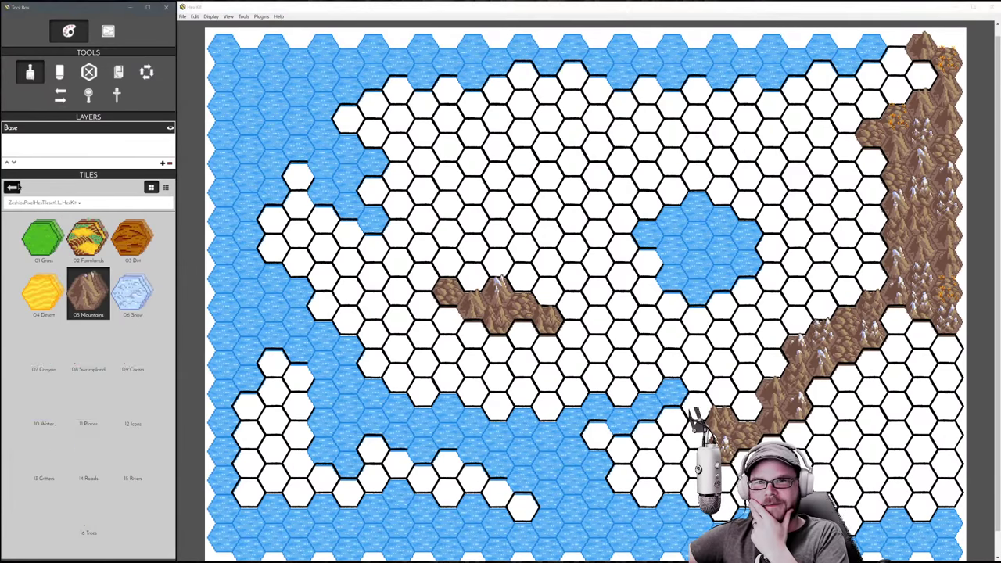
click(42, 352)
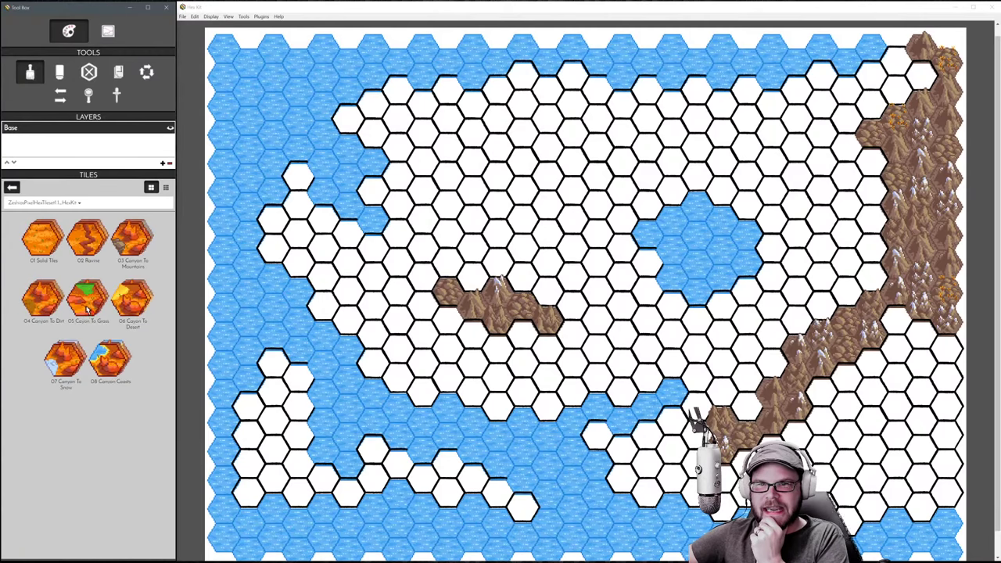
click(138, 249)
click(130, 249)
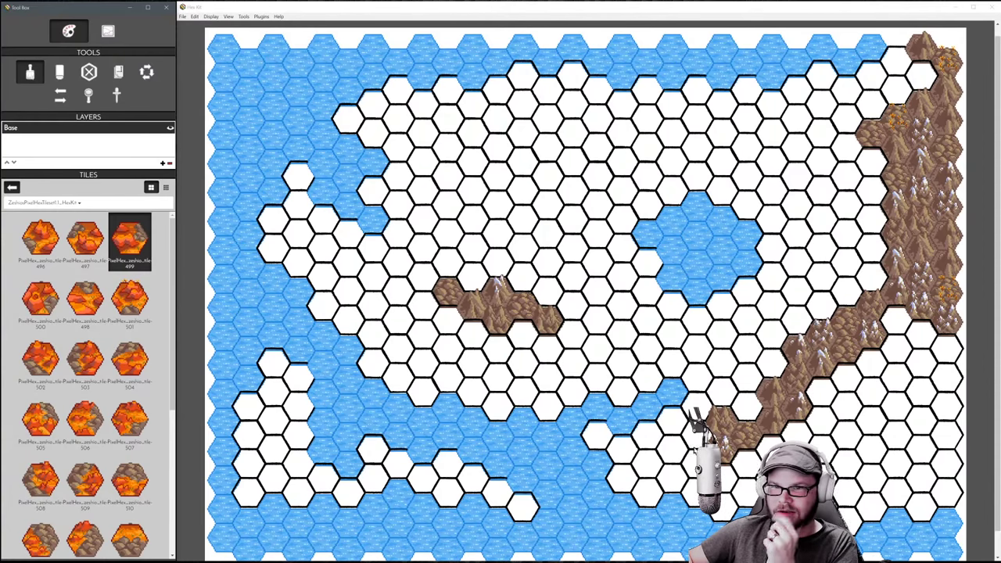
click(689, 464)
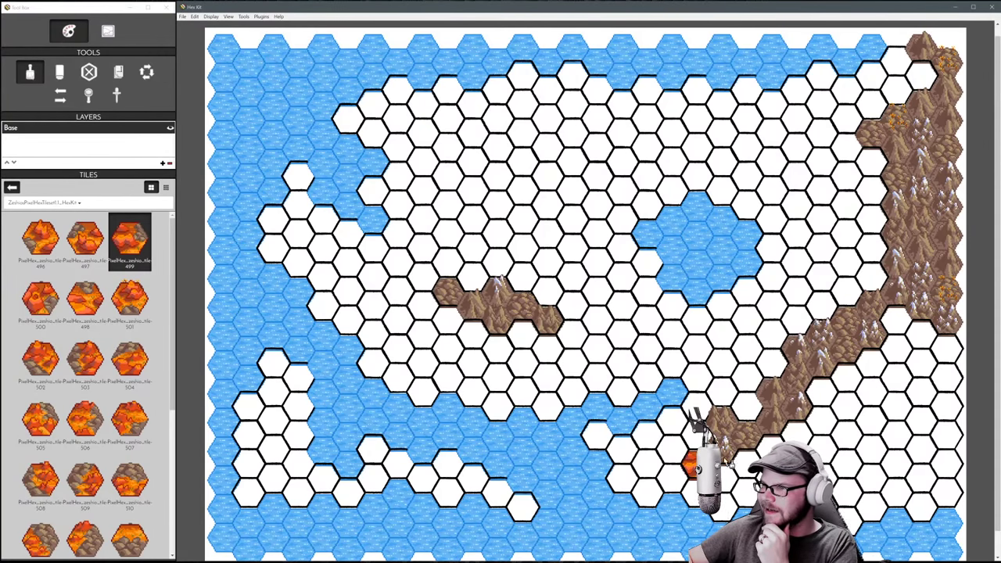
Continue the canyon edge northward from tile 499 with transition tiles 506 and 507, and return to the canyon subgroups
scroll(692, 466, up, 3)
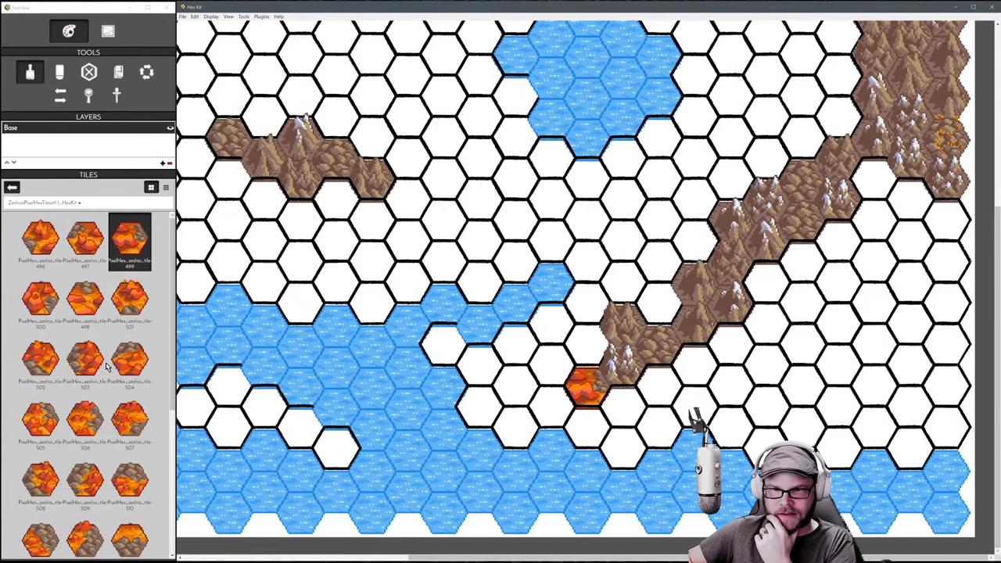
click(78, 426)
click(565, 349)
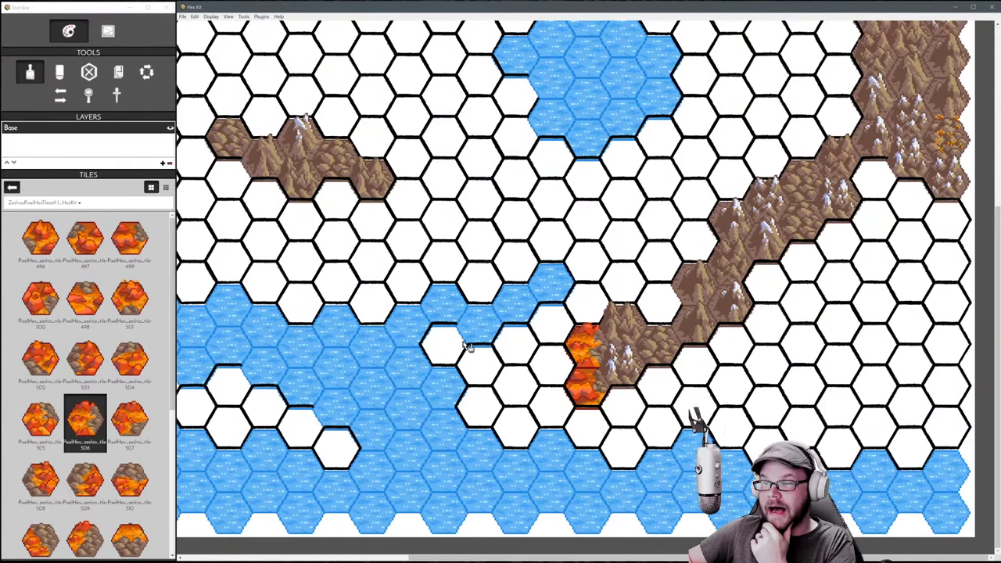
click(127, 421)
click(586, 305)
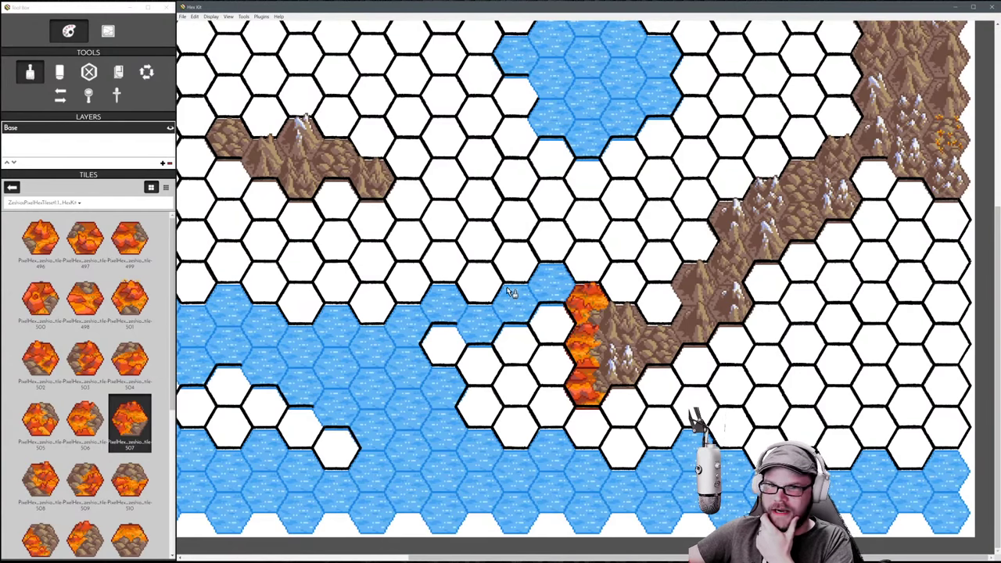
scroll(585, 232, up, 1)
scroll(586, 232, left, 1)
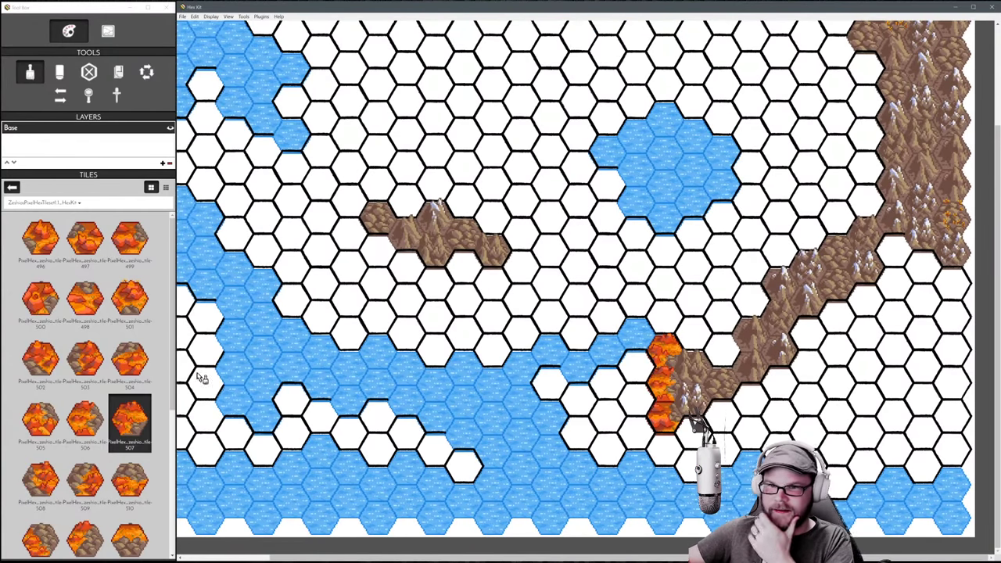
scroll(115, 344, down, 1)
click(11, 187)
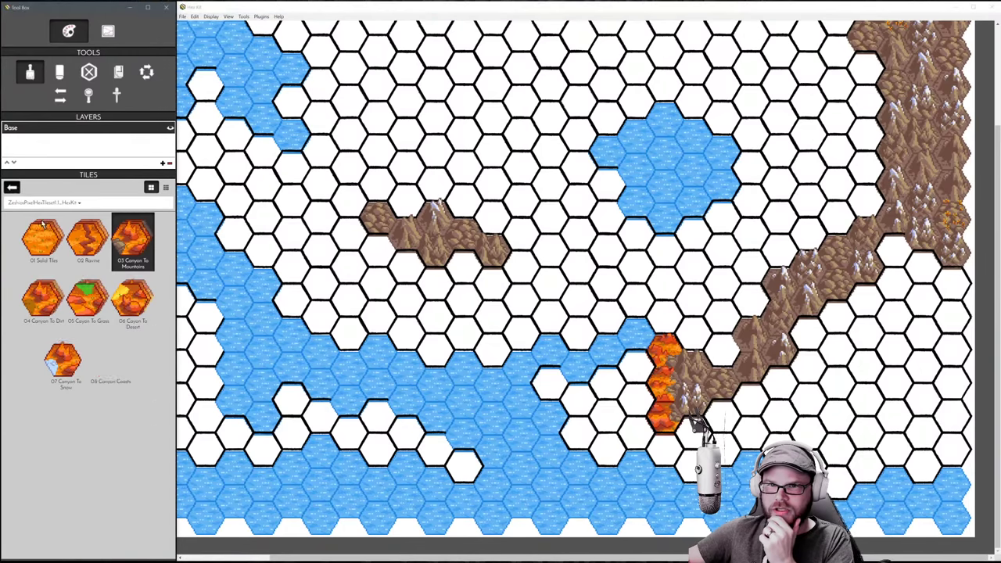
Paint random 07 Canyon solid tiles along the southeast and west sides of the eastern mountain range, up to the north coast
click(45, 237)
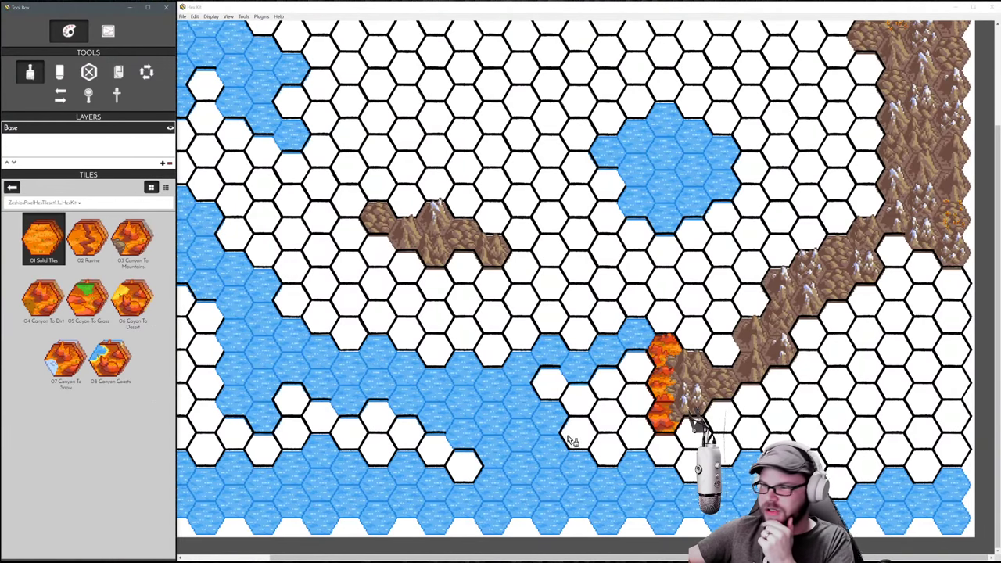
mouse_move(689, 437)
mouse_down()
mouse_move(809, 385)
mouse_move(798, 379)
mouse_move(812, 332)
mouse_move(862, 341)
mouse_move(893, 270)
mouse_move(939, 280)
mouse_move(942, 328)
mouse_move(954, 296)
mouse_move(924, 297)
mouse_up()
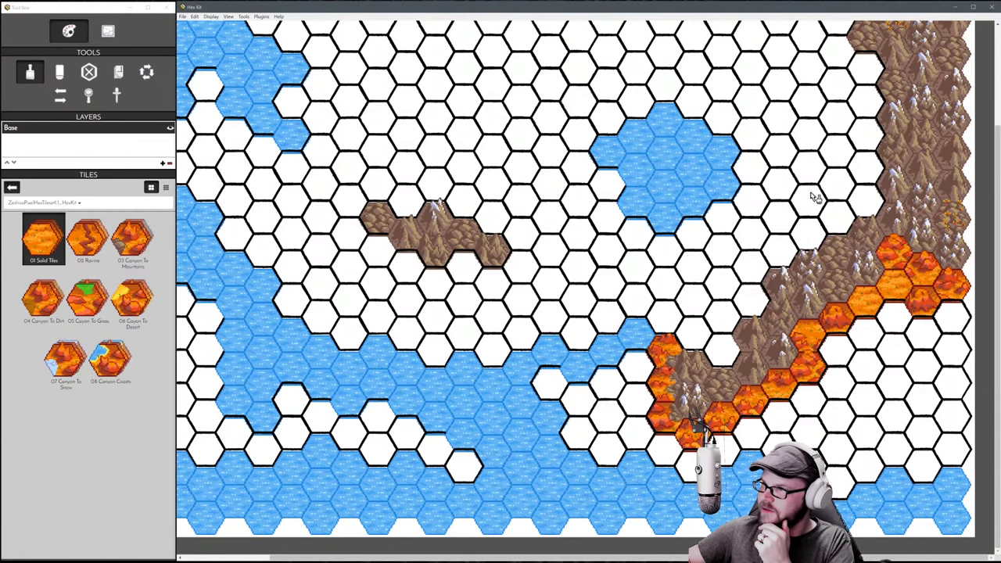
mouse_move(714, 347)
mouse_down()
mouse_move(688, 338)
mouse_move(737, 316)
mouse_move(779, 252)
mouse_move(872, 206)
mouse_move(867, 141)
mouse_move(847, 179)
mouse_move(810, 200)
mouse_move(855, 134)
mouse_move(852, 97)
mouse_up()
scroll(852, 97, down, 3)
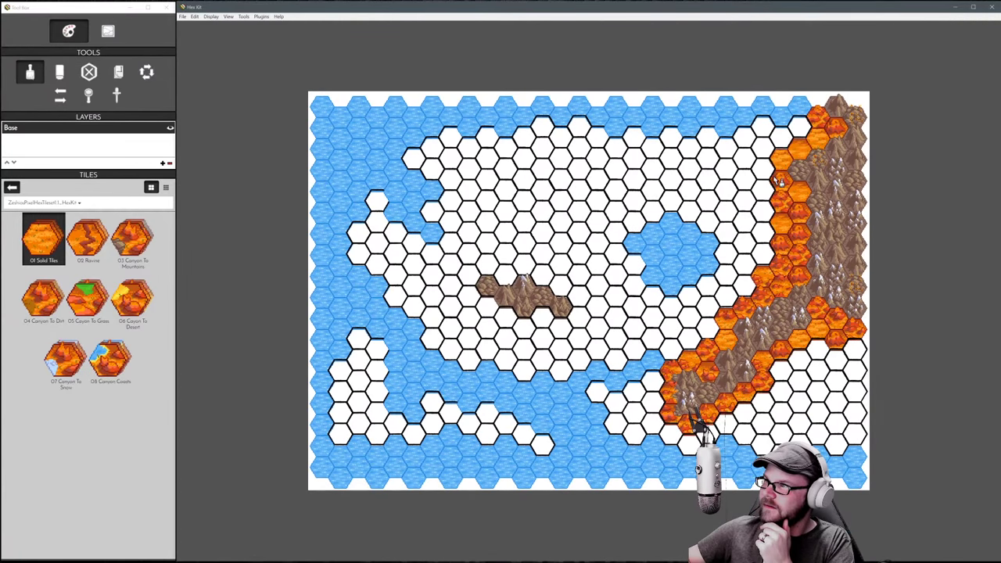
Widen the canyon band west and southeast of the mountains using a random mix of solid canyon tiles 472, 473 and 479
double_click(57, 259)
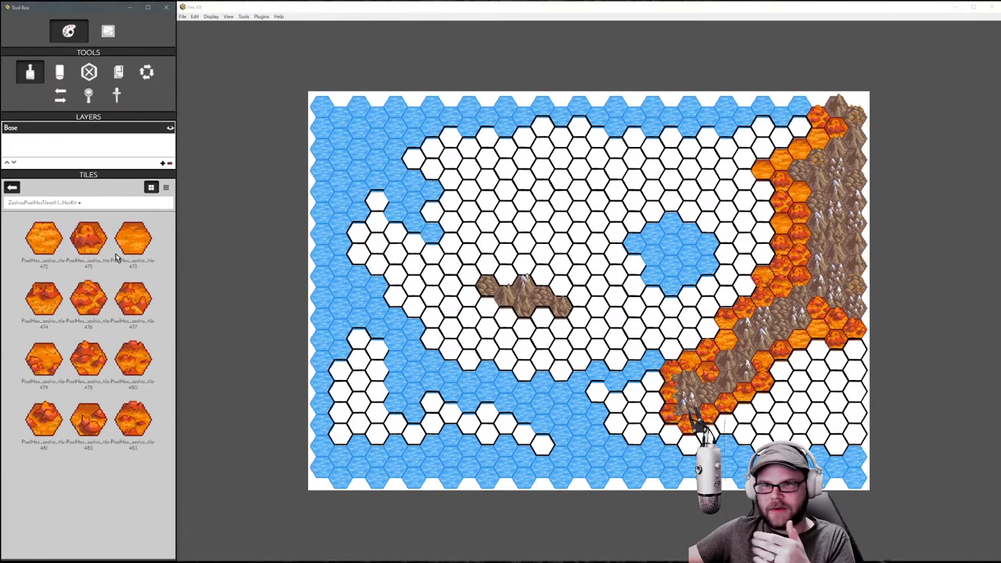
click(41, 247)
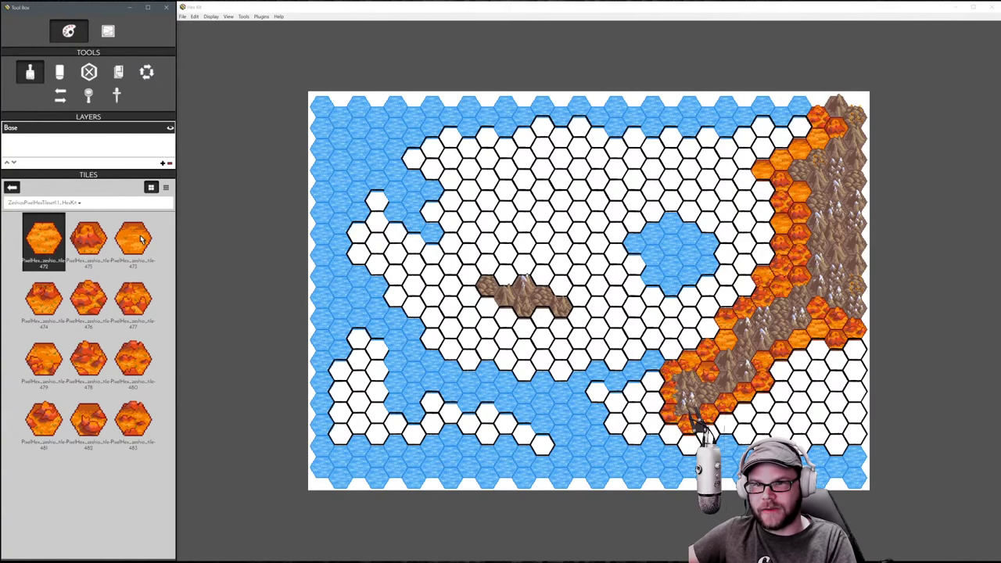
ctrl+click(142, 240)
ctrl+click(39, 365)
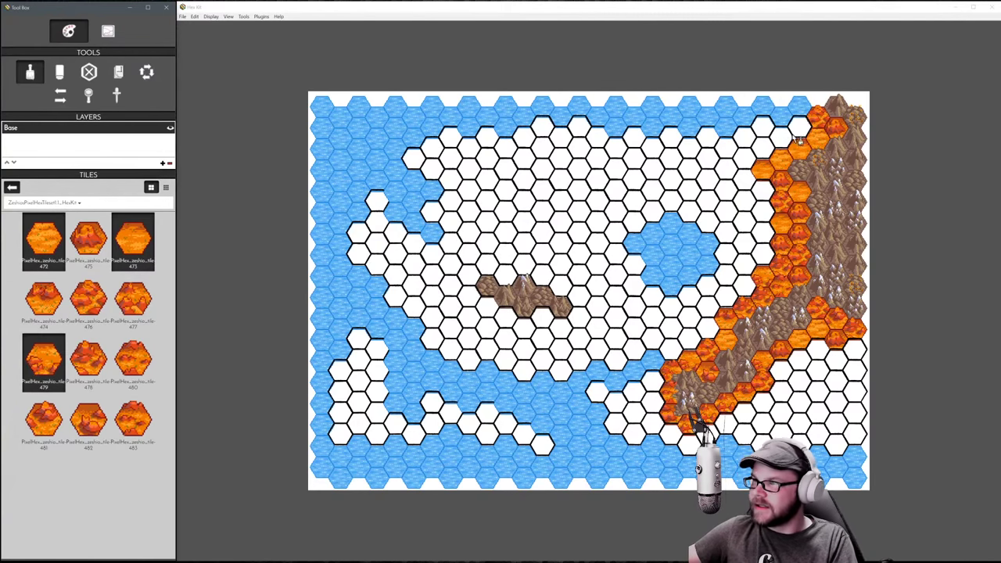
click(791, 147)
mouse_move(772, 212)
mouse_down()
mouse_move(759, 247)
mouse_move(768, 291)
mouse_move(831, 355)
mouse_move(802, 387)
mouse_up()
click(11, 187)
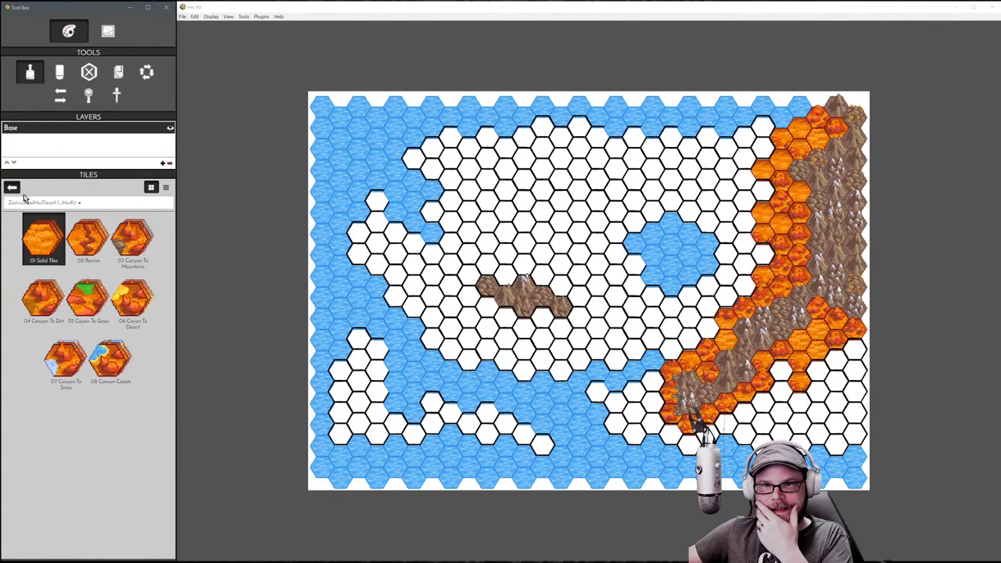
Look through the canyon Ravine tiles and return to the main terrain groups
double_click(86, 244)
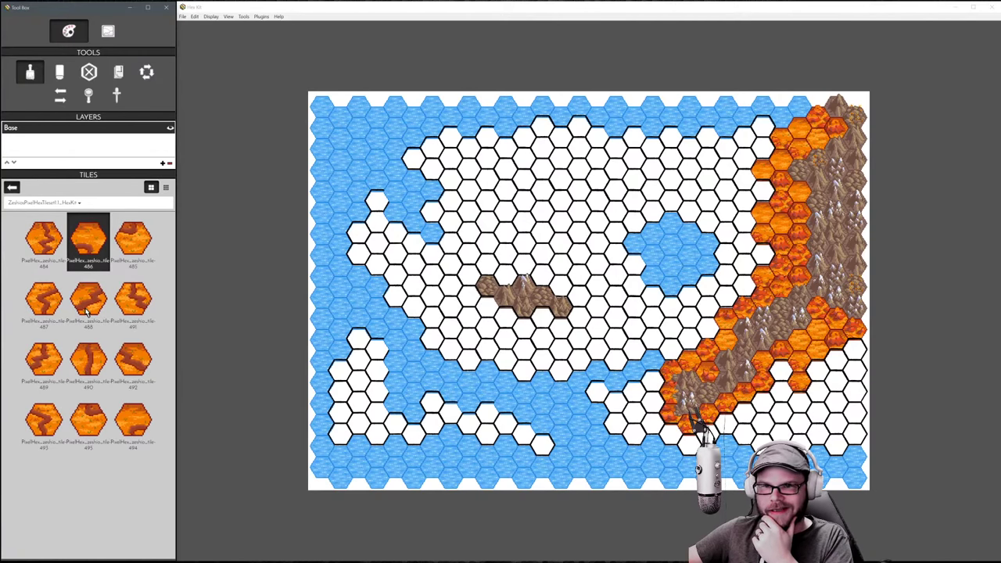
click(12, 187)
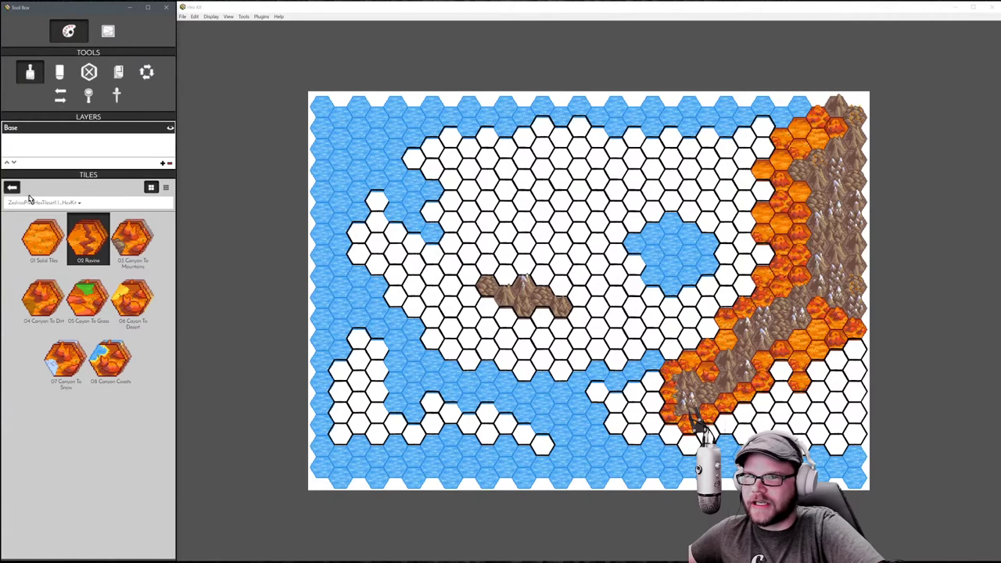
click(12, 188)
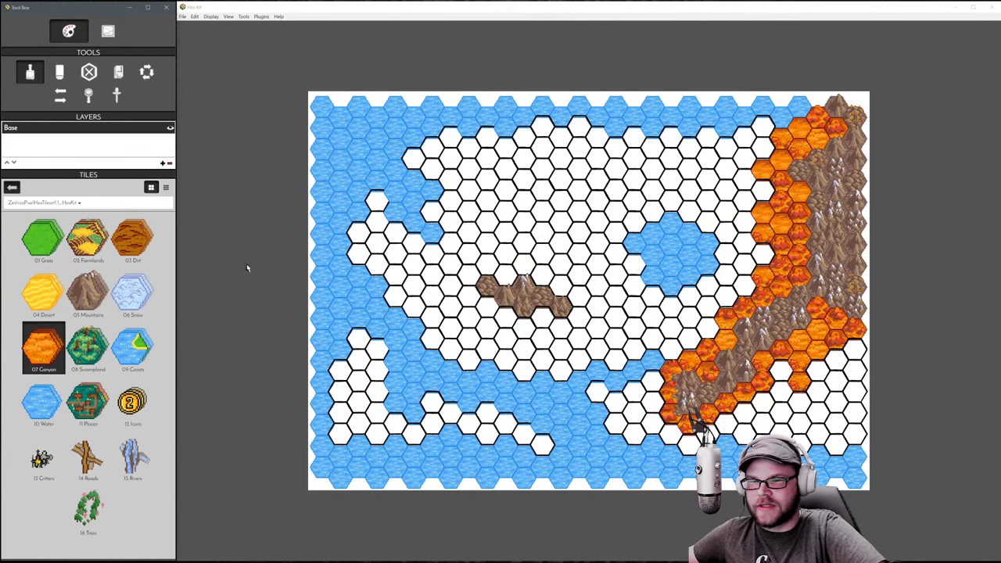
Paint tile 016 from the 01 Grass Trees set beside the canyon's north end, and add tile 015 to the brush selection
click(90, 292)
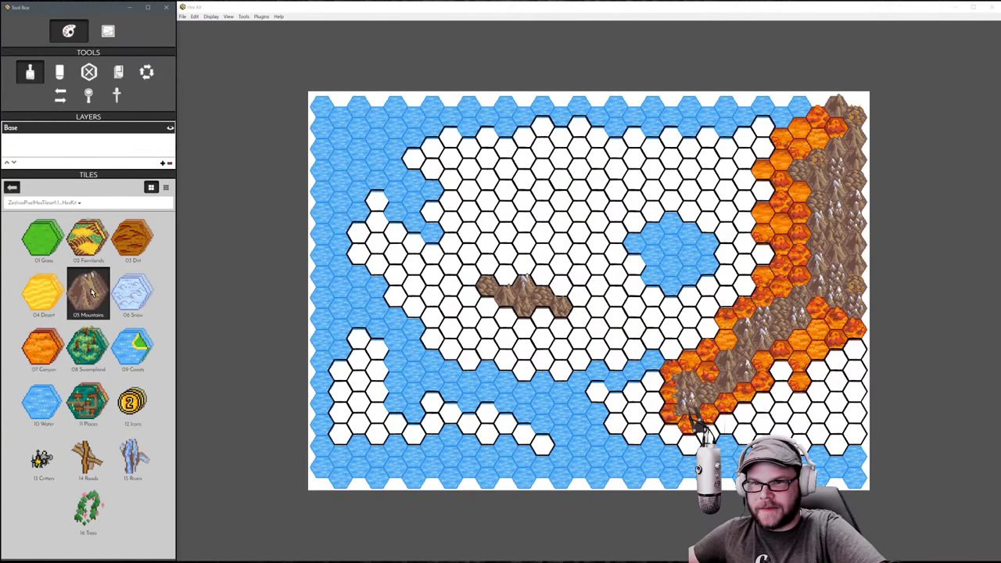
click(44, 246)
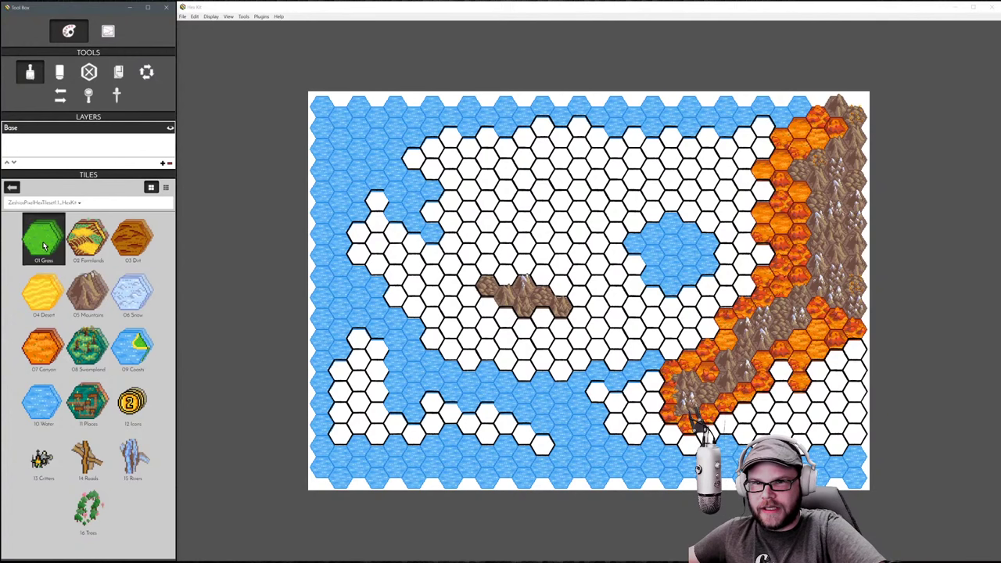
double_click(49, 247)
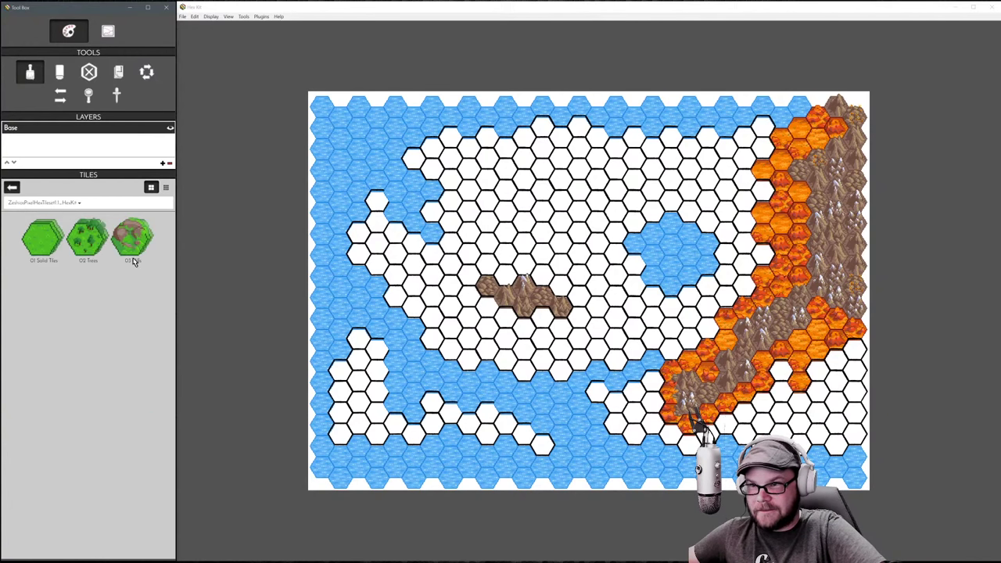
double_click(89, 244)
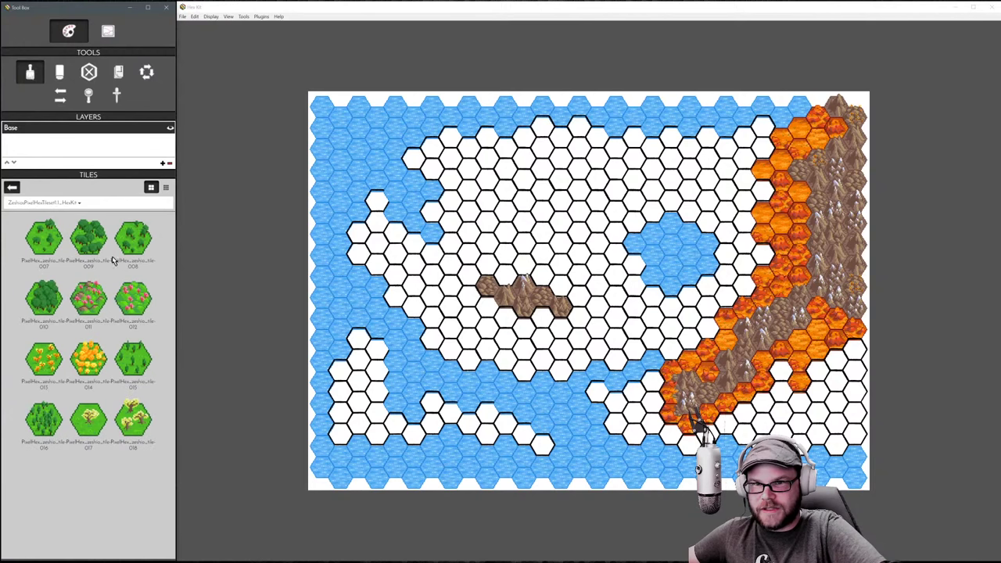
click(55, 427)
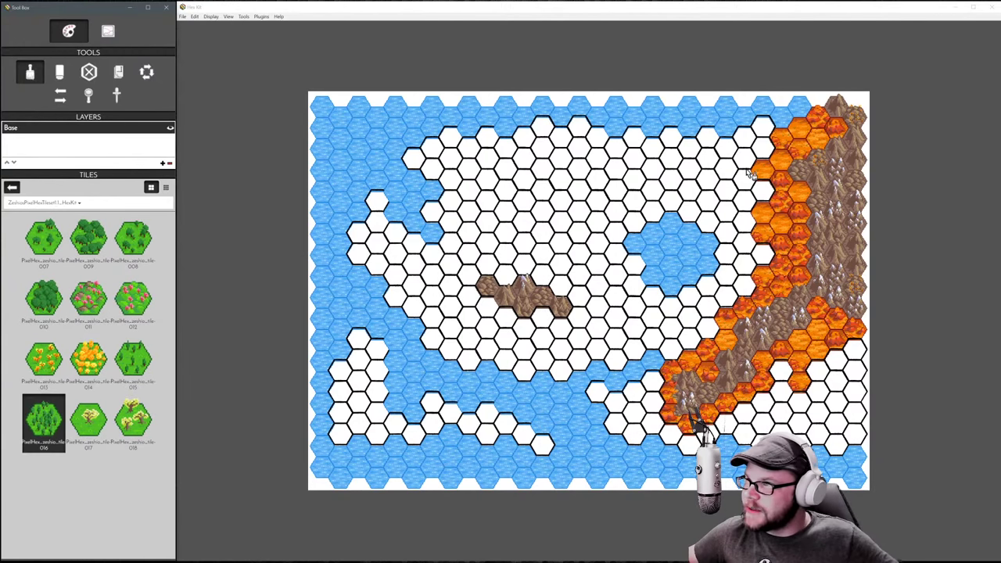
click(753, 155)
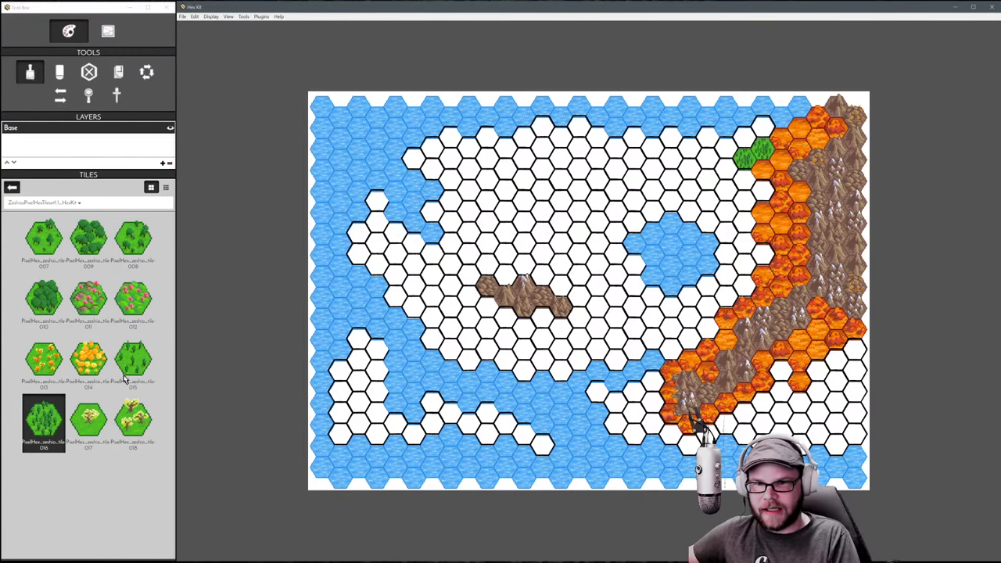
click(127, 378)
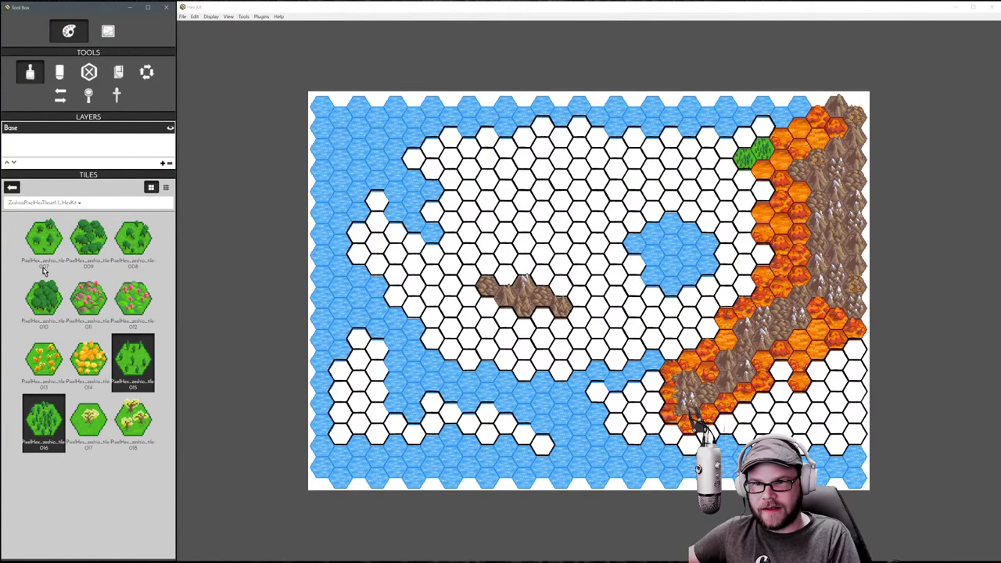